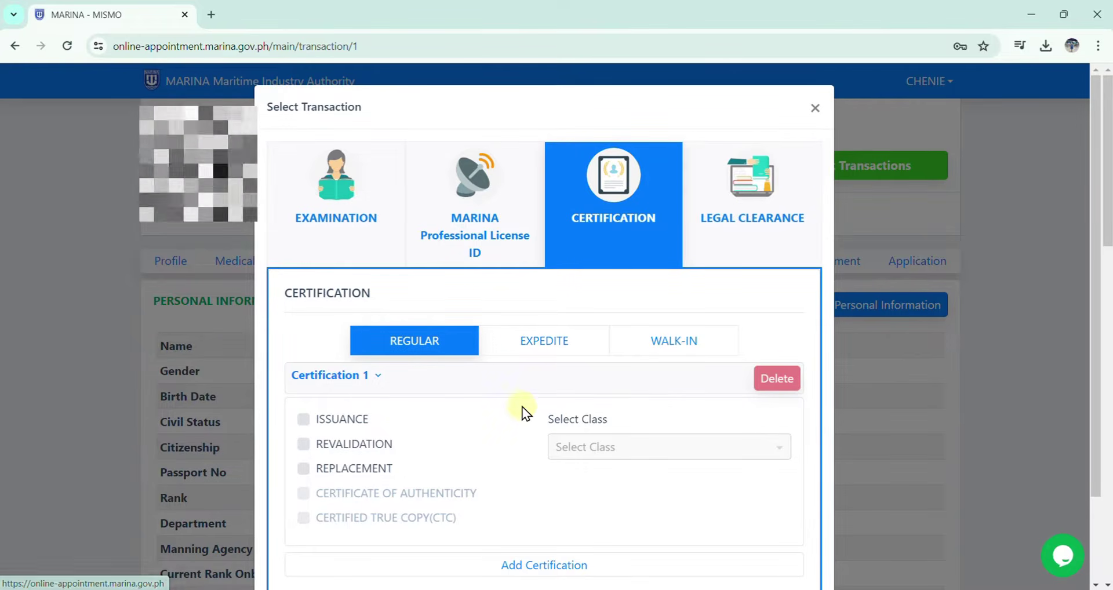
# Choose ISSUANCE for Certification 1 in the regular certification transaction and set its class to COP.
pyautogui.scroll(-2, 521, 407)
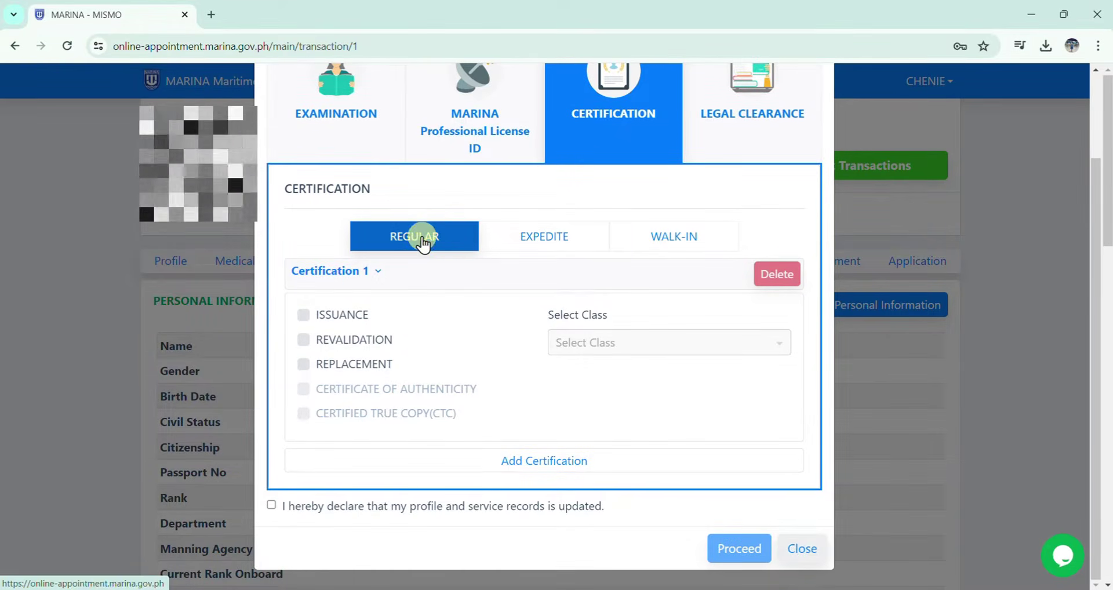
pyautogui.click(350, 316)
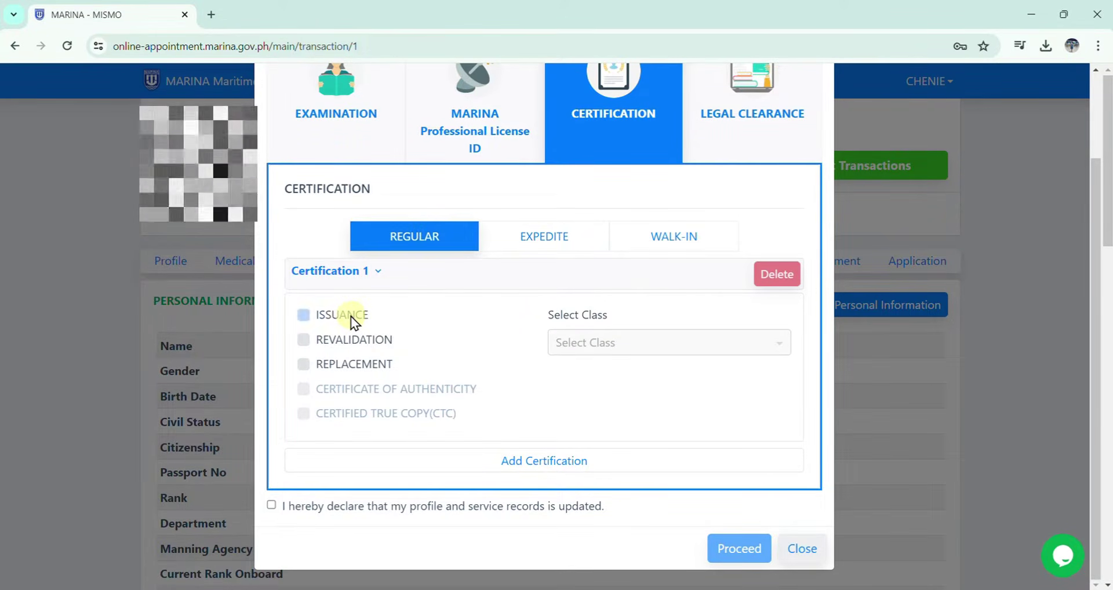
pyautogui.click(592, 342)
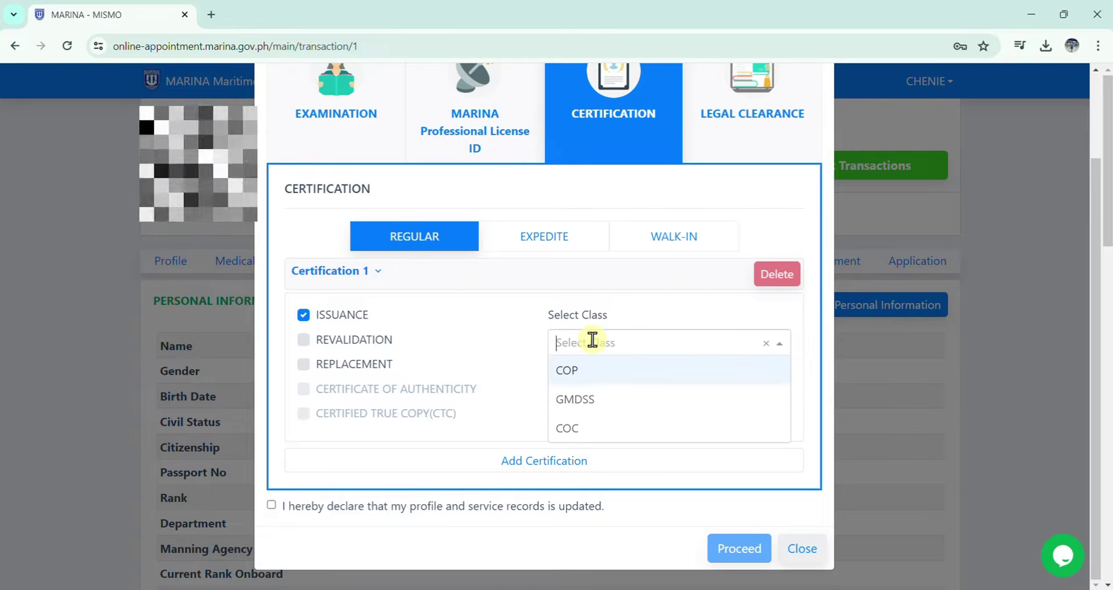
pyautogui.click(568, 371)
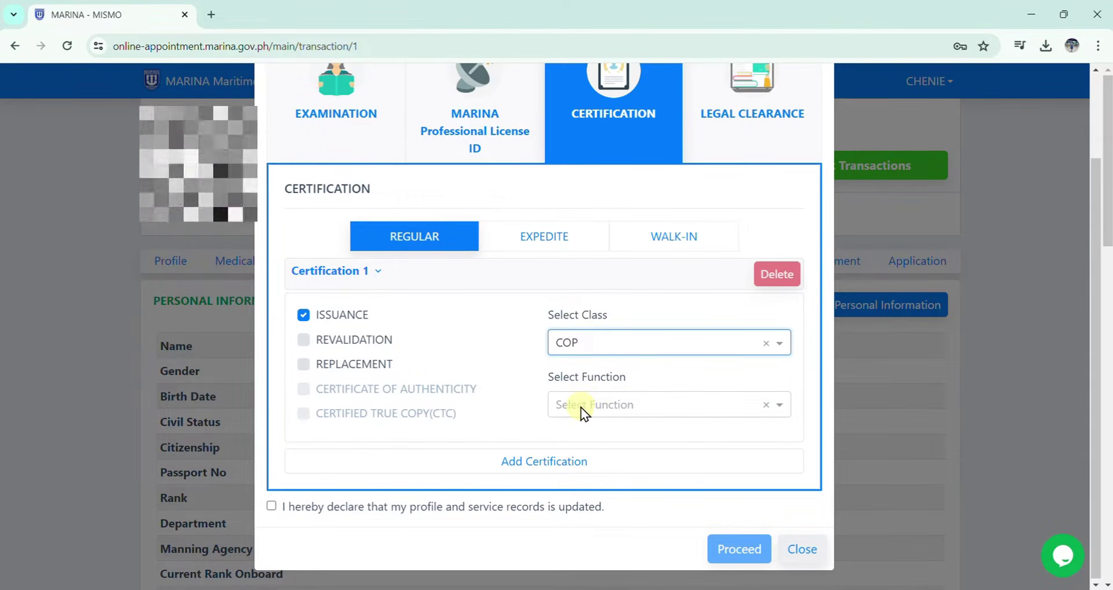
# Set the certification function to BASIC TRAINING (BT), declare the profile and service records updated, and proceed with the transaction.
pyautogui.click(581, 408)
pyautogui.write('bt')
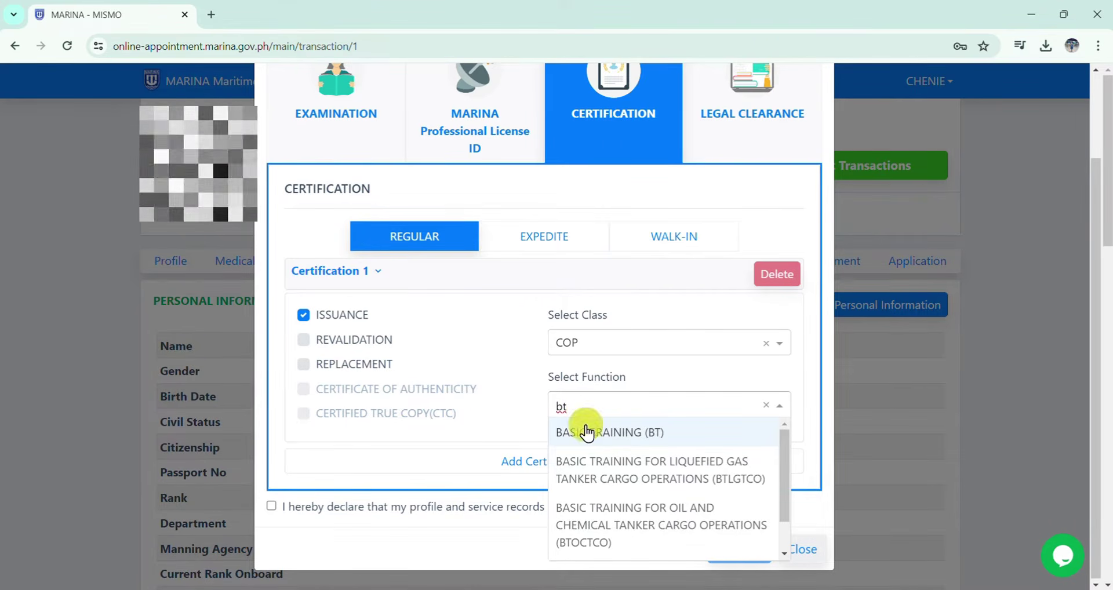
pyautogui.click(587, 432)
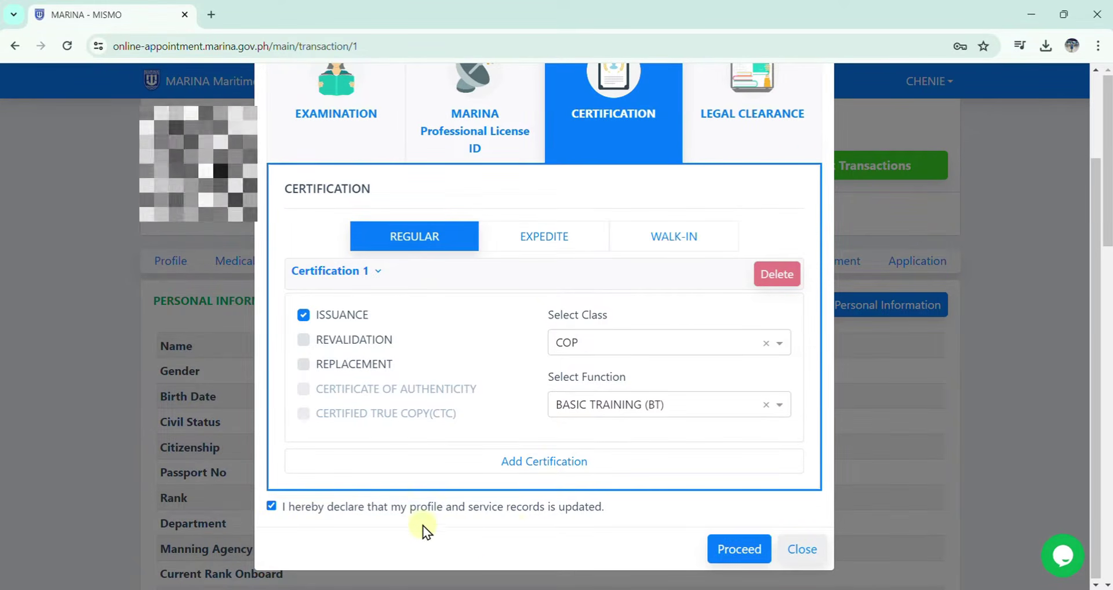
pyautogui.click(719, 554)
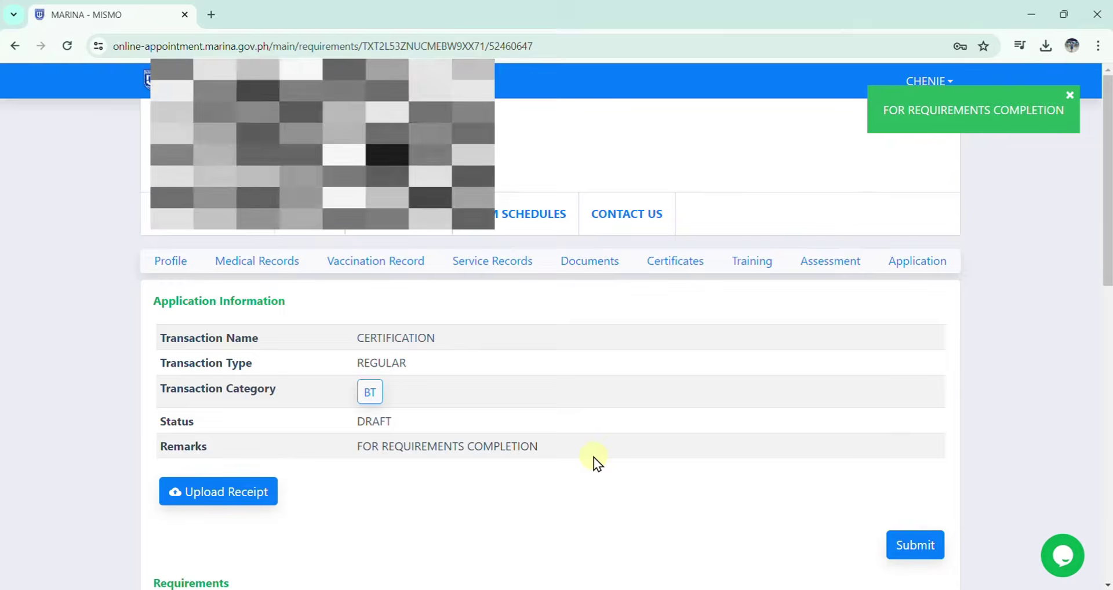
# Review the application information and each document requirement, from the training certificate and proof of identity to the medical certificate and 2x2 picture.
pyautogui.scroll(-2, 539, 419)
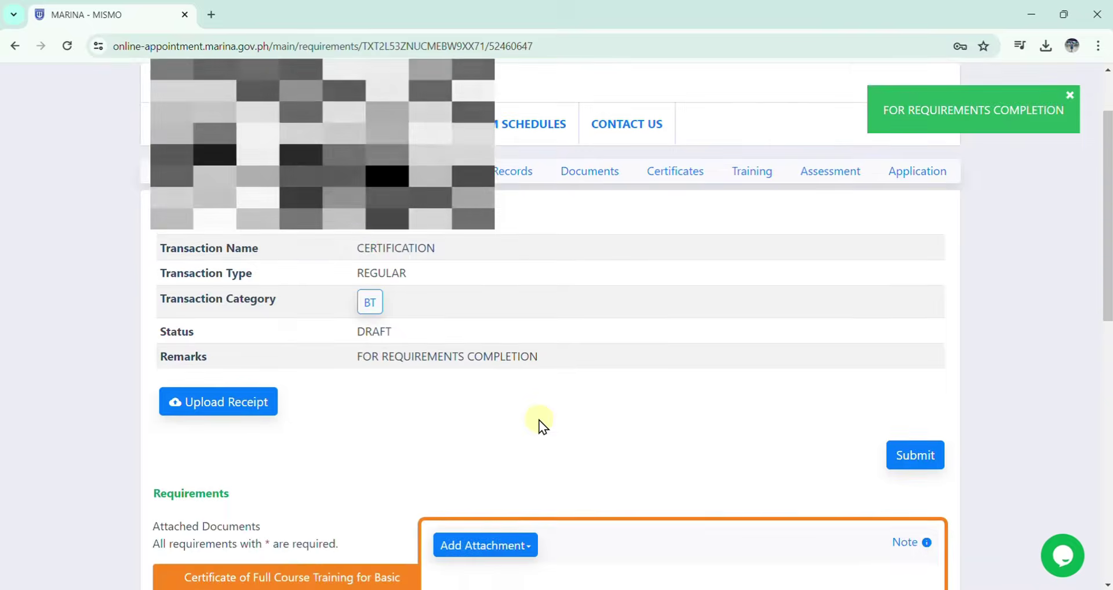
pyautogui.scroll(-1, 539, 419)
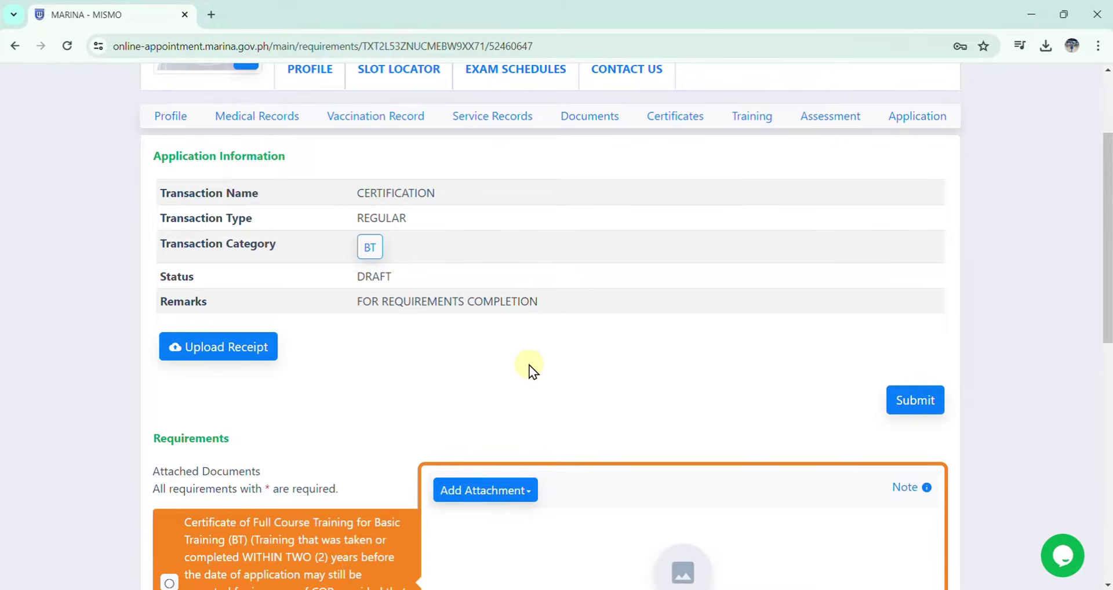
pyautogui.scroll(-1, 529, 365)
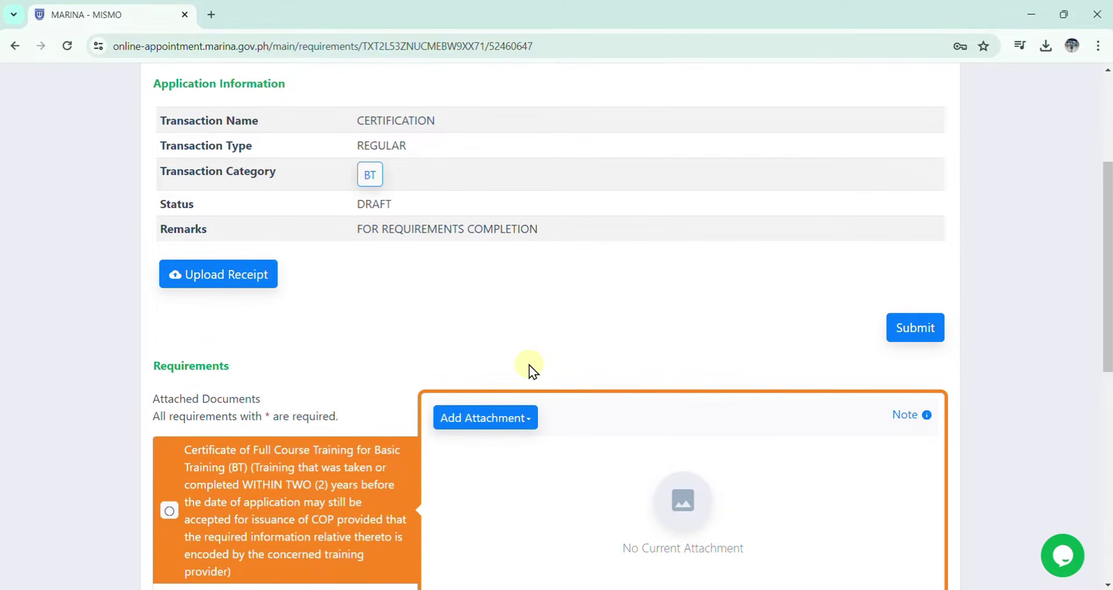
pyautogui.scroll(-1, 393, 283)
pyautogui.scroll(-4, 393, 282)
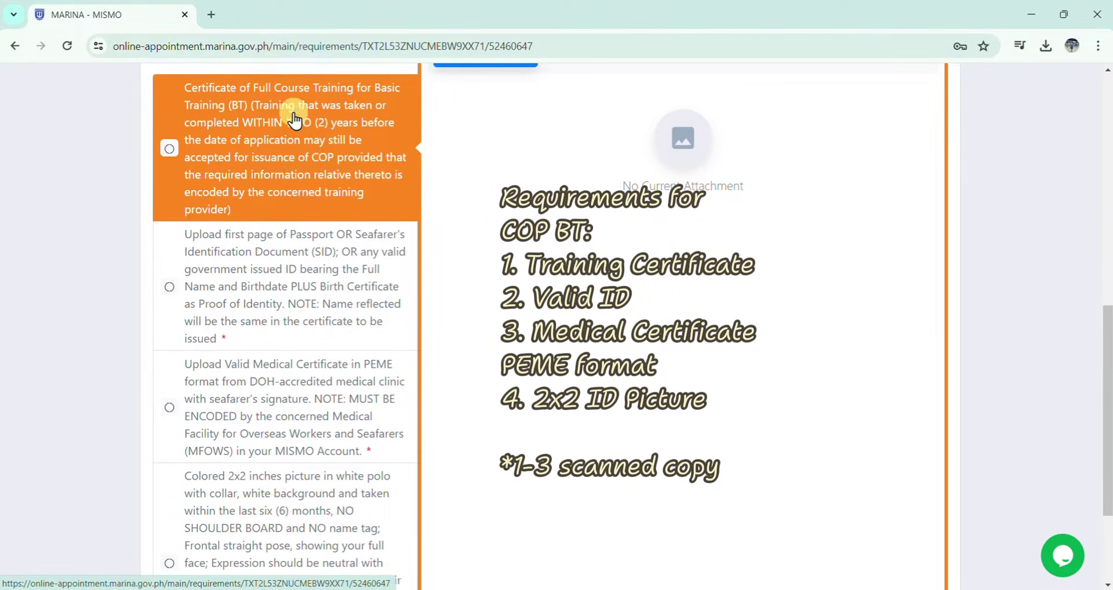
pyautogui.click(297, 285)
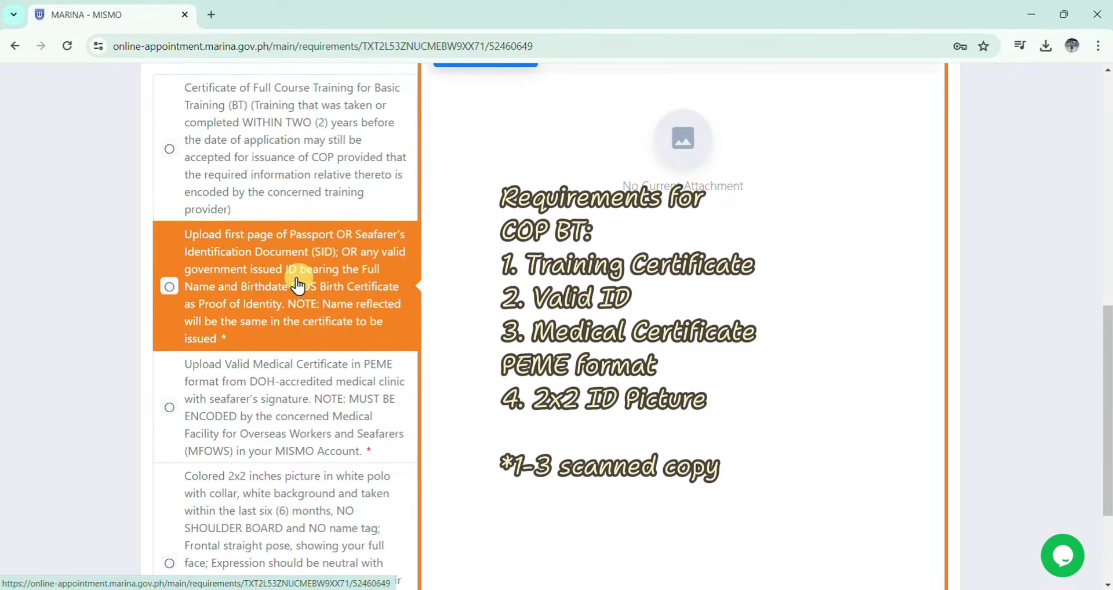
pyautogui.scroll(-3, 328, 285)
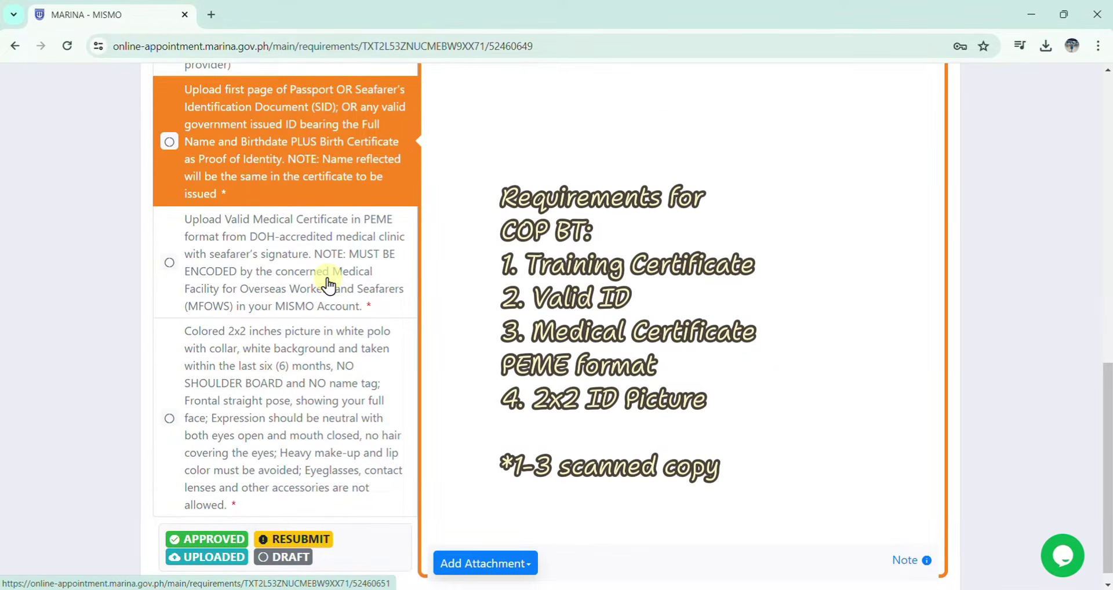
pyautogui.click(270, 252)
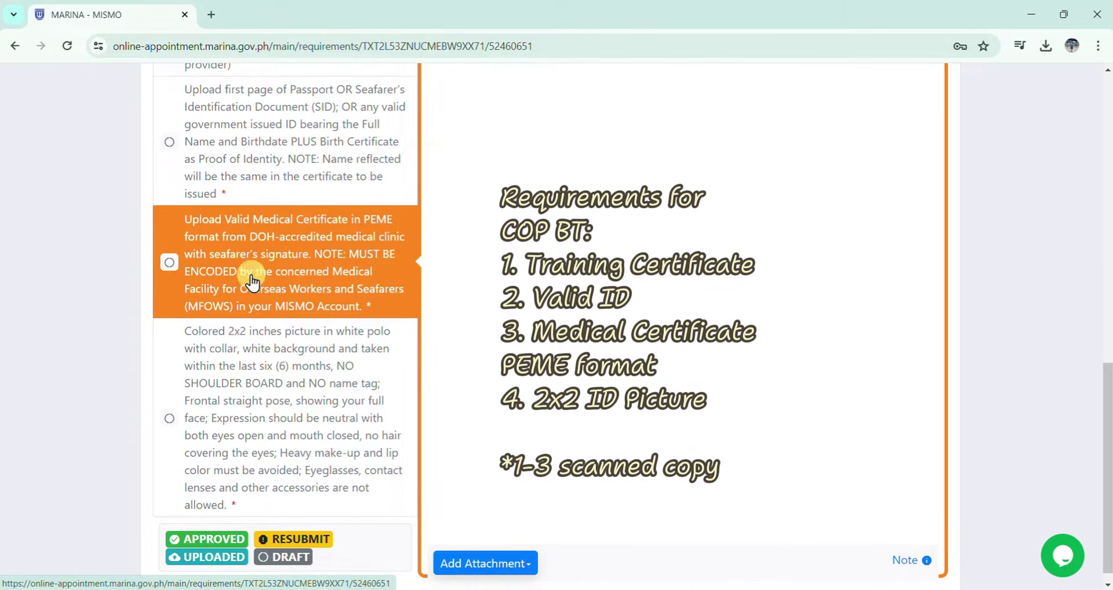
pyautogui.click(213, 412)
pyautogui.scroll(-1, 214, 412)
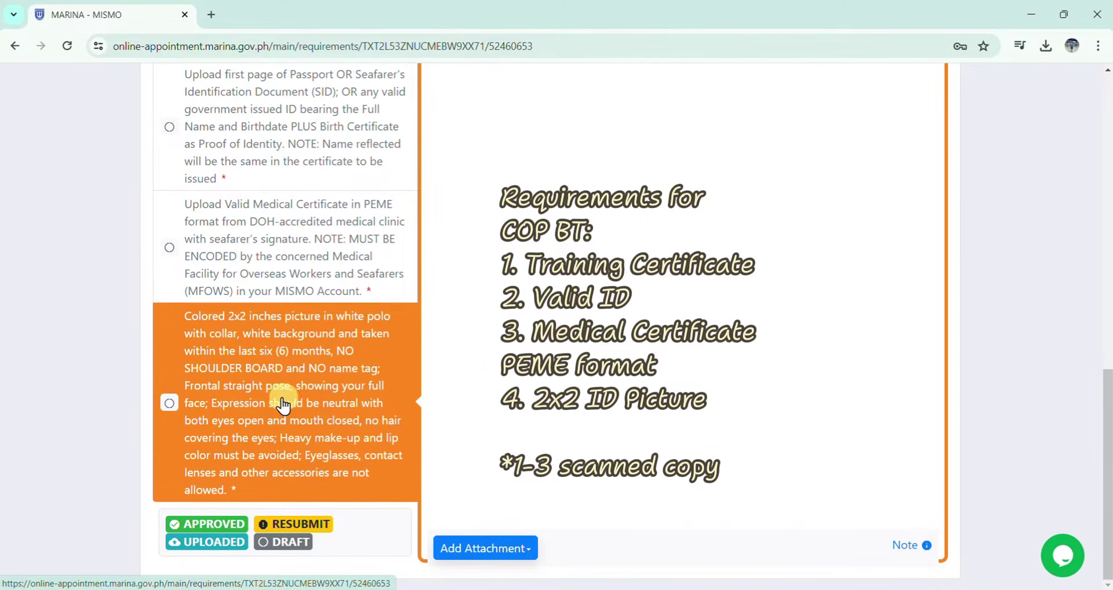
# Upload the scanned training certificate from the mine folder in Pictures for the Certificate of Full Course Training for Basic Training requirement.
pyautogui.scroll(6, 314, 405)
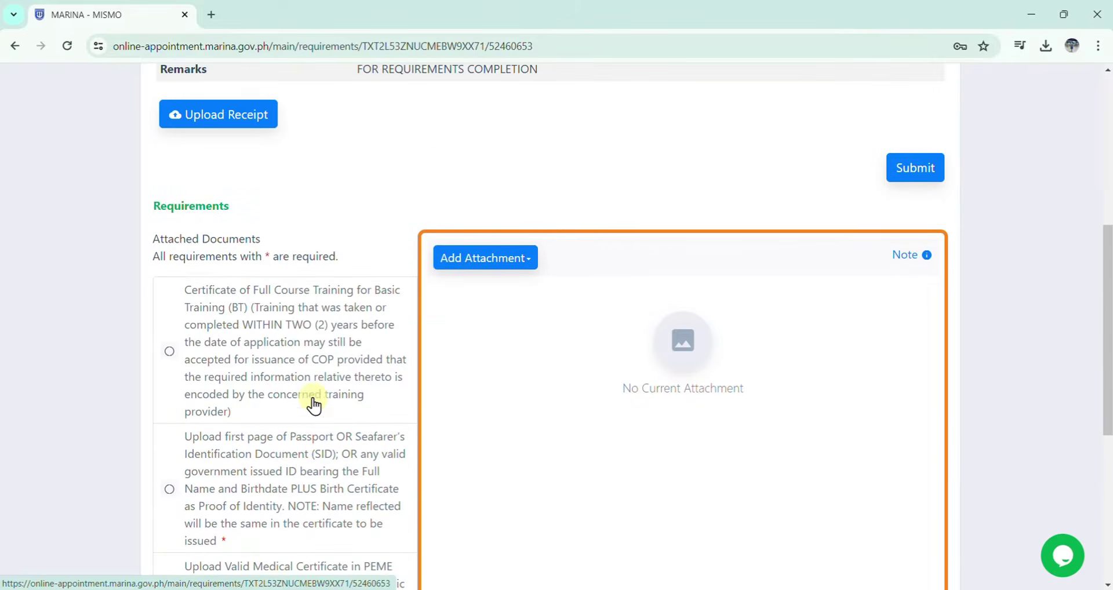
pyautogui.click(309, 366)
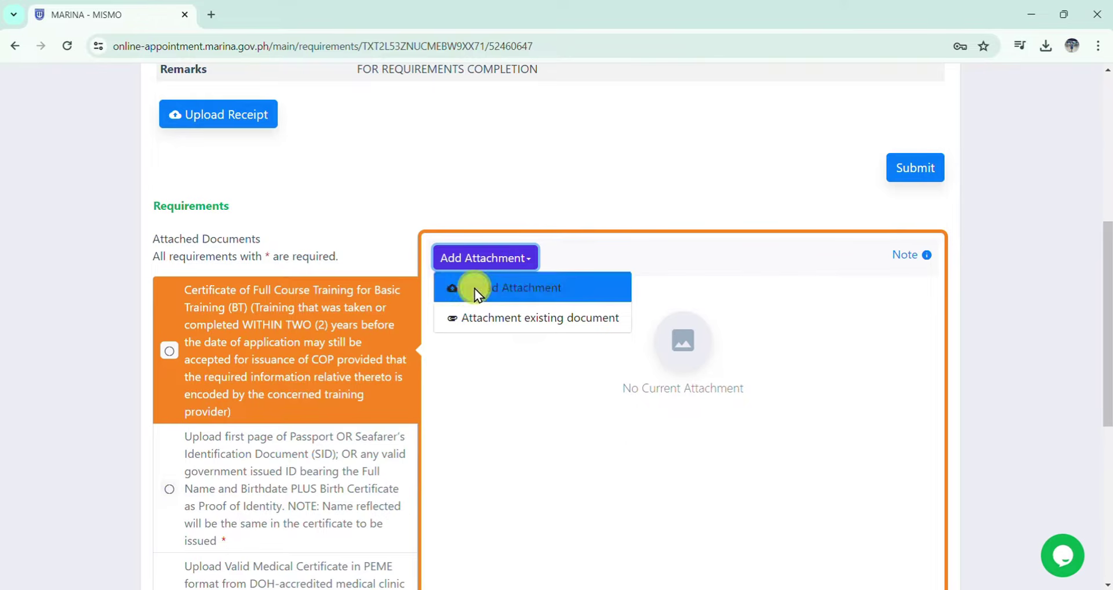
pyautogui.click(474, 288)
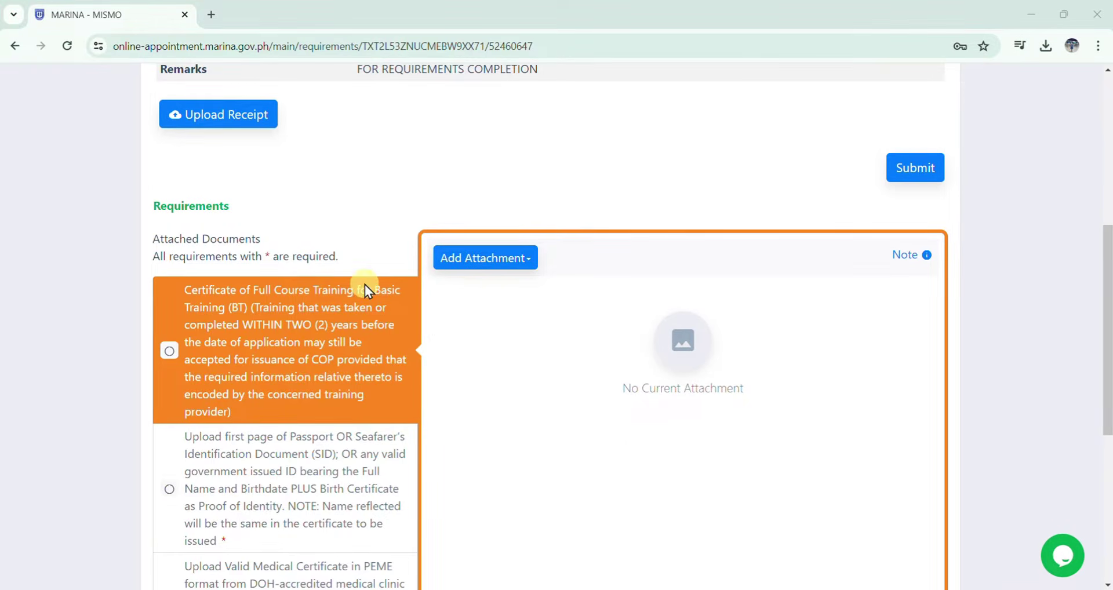
pyautogui.scroll(1, 364, 284)
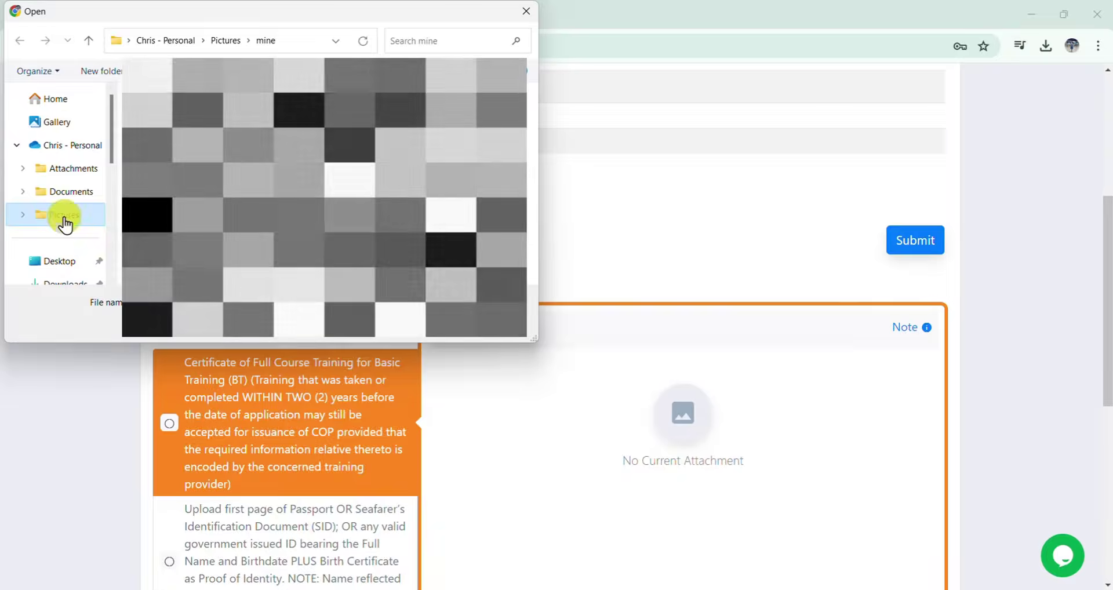
pyautogui.click(67, 220)
pyautogui.hotkey('alt', 'Left')
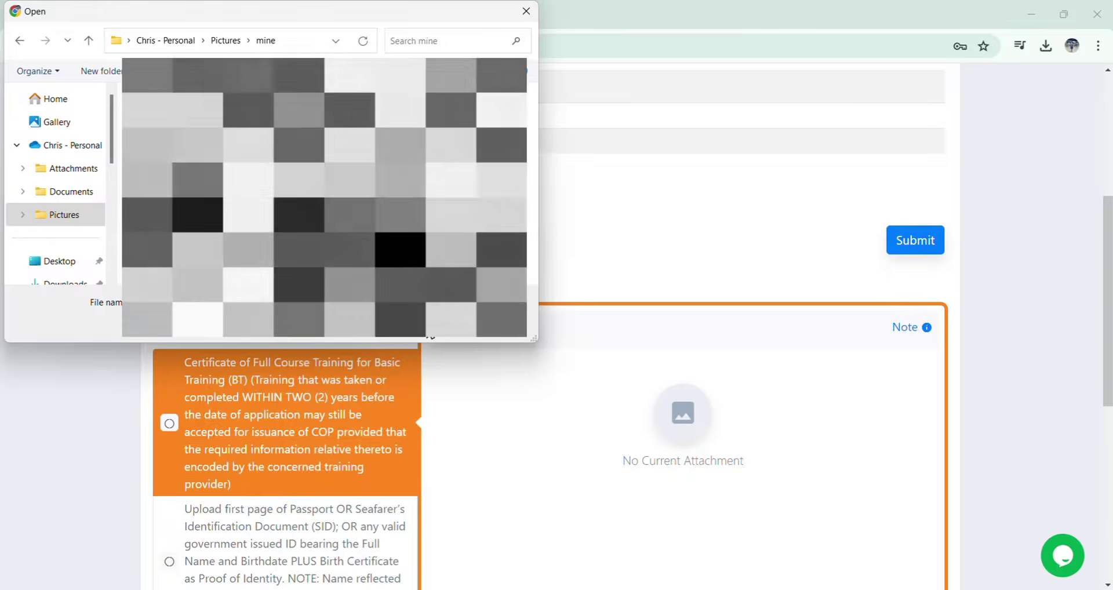
pyautogui.click(427, 320)
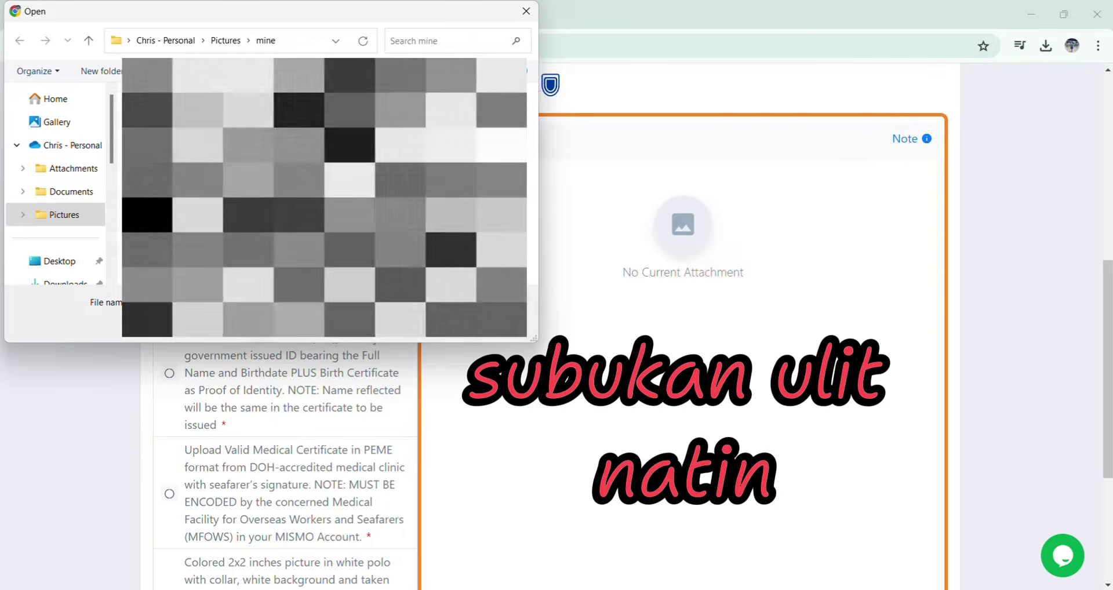
pyautogui.doubleClick(442, 321)
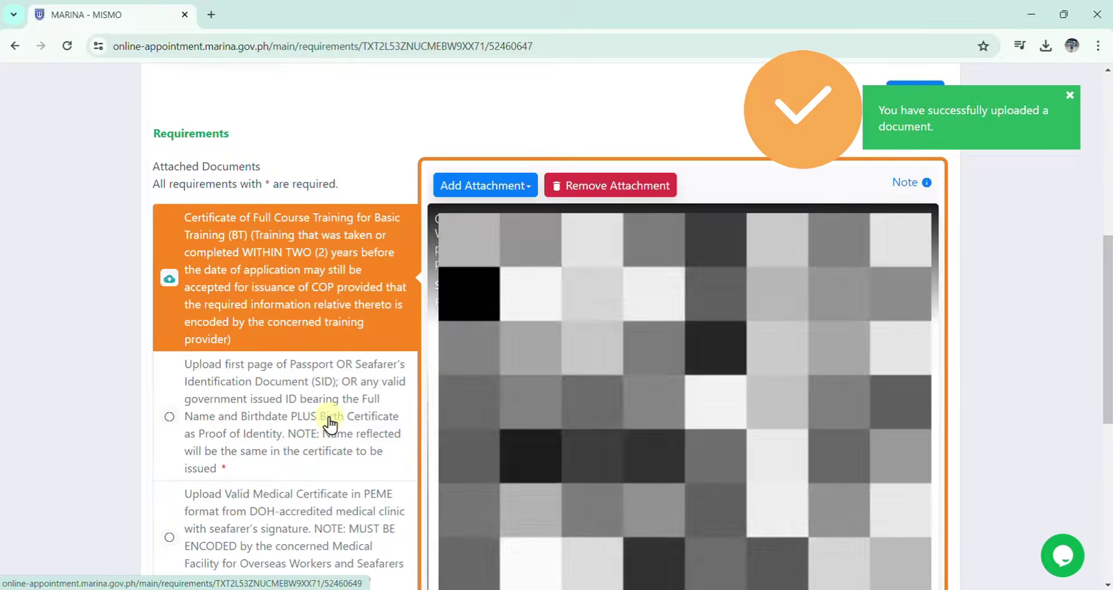
# Upload the scanned identity document for the Passport, Seafarer's Identification Document or government-issued ID requirement.
pyautogui.scroll(-2, 348, 420)
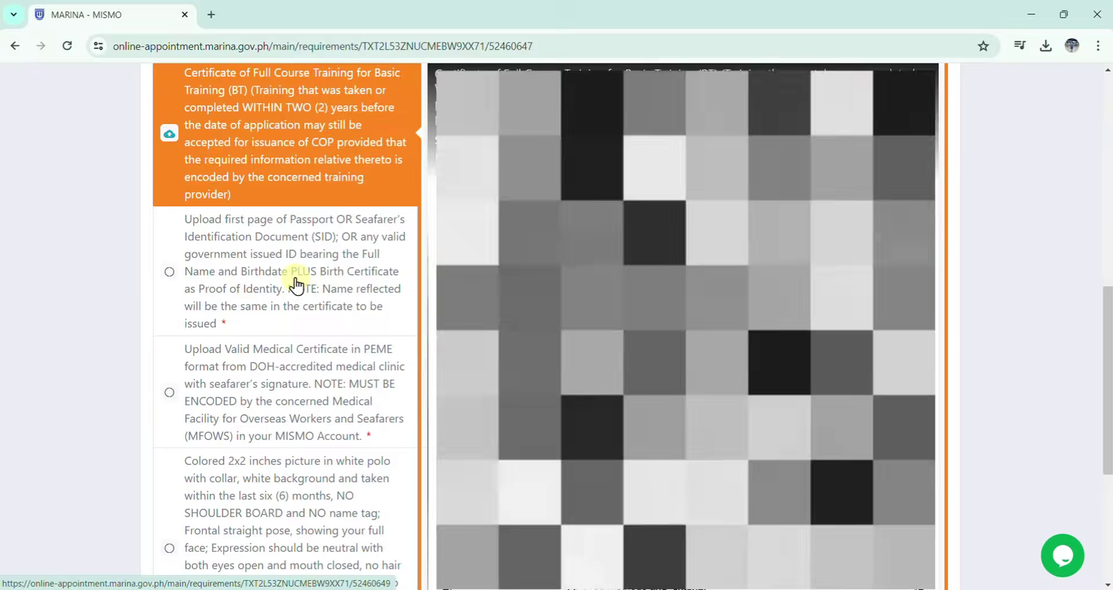
pyautogui.click(295, 284)
pyautogui.scroll(1, 452, 156)
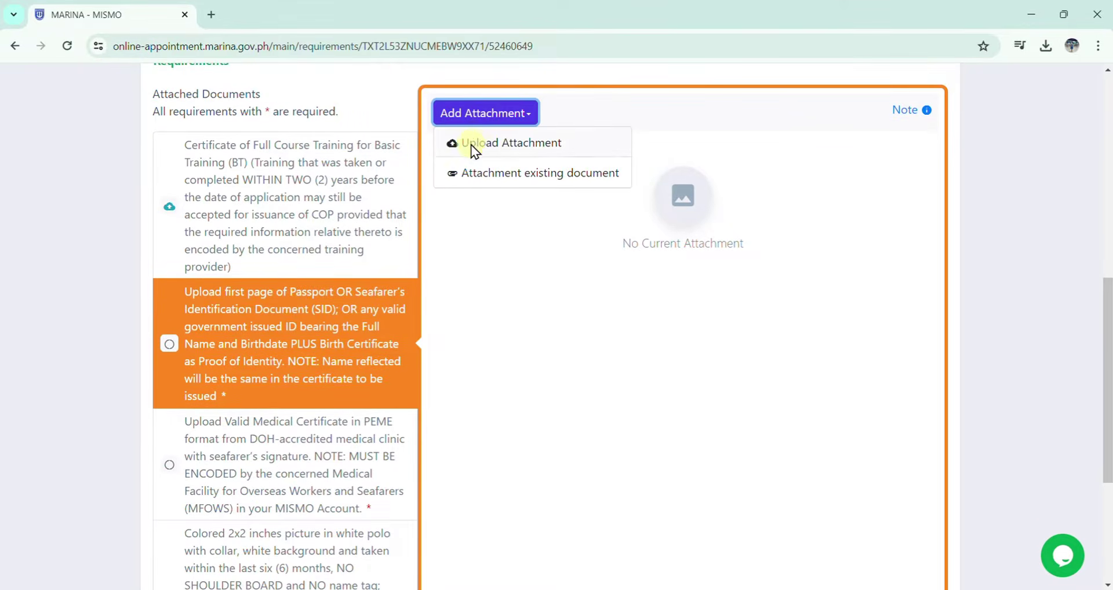
pyautogui.click(471, 144)
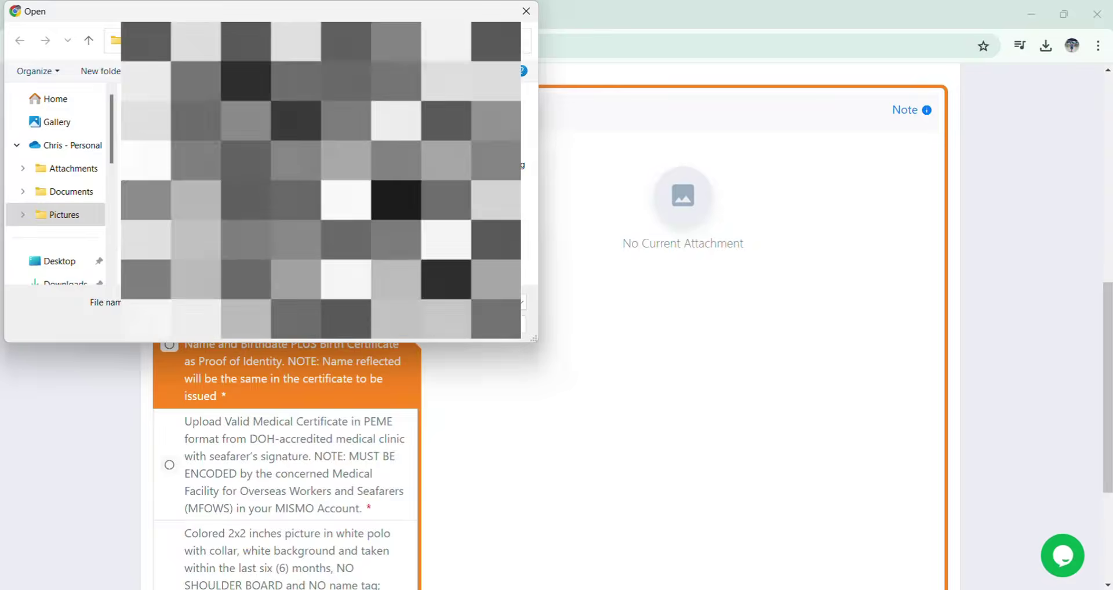
pyautogui.click(402, 321)
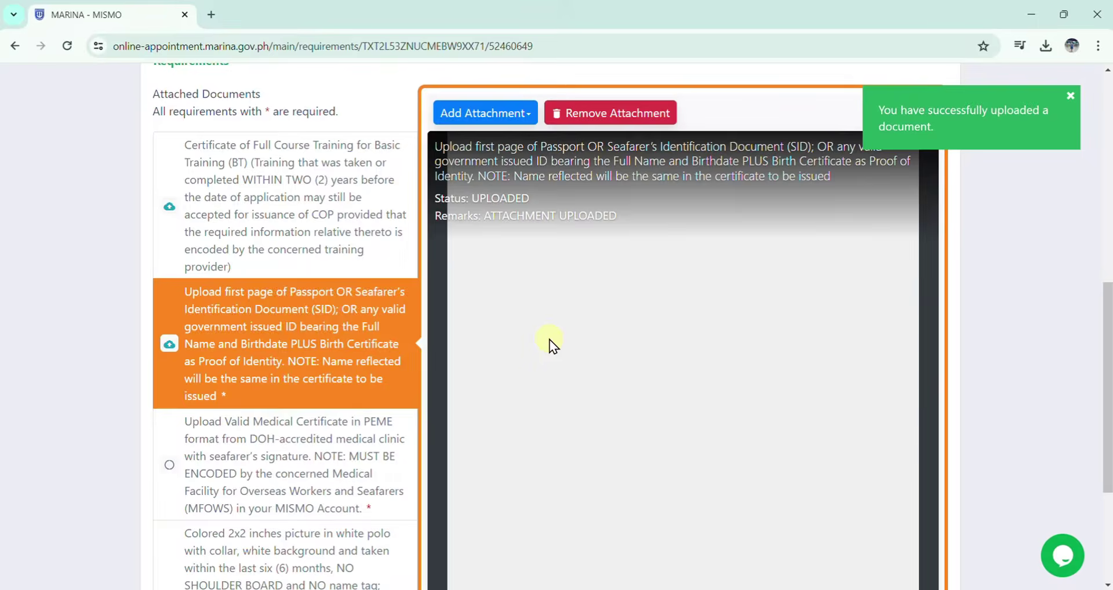
# Upload the scanned medical certificate for the Valid Medical Certificate in PEME format requirement.
pyautogui.scroll(-4, 368, 287)
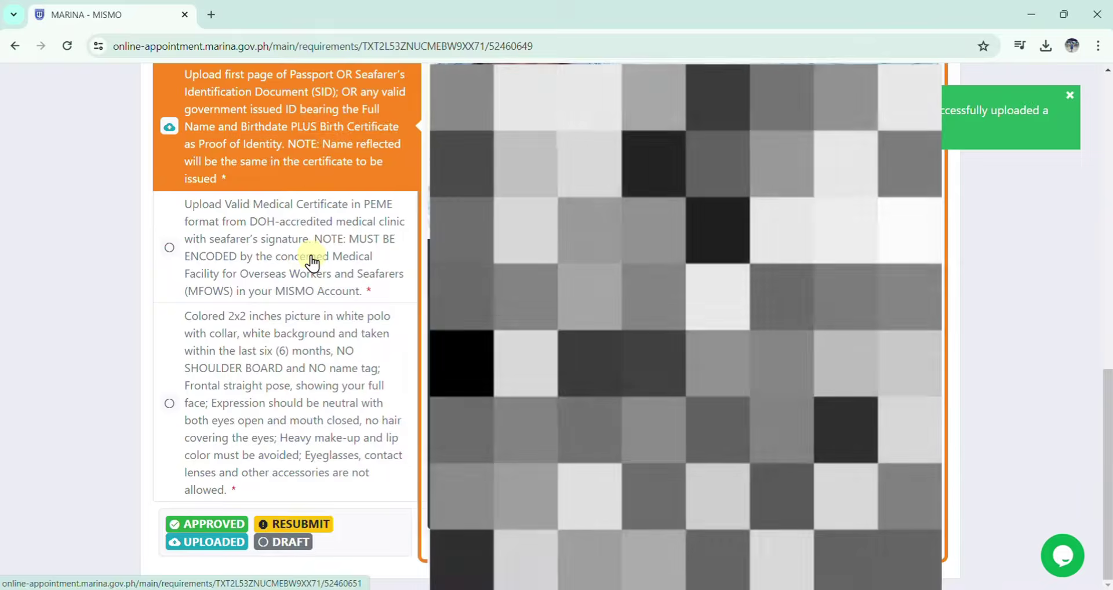
pyautogui.click(312, 261)
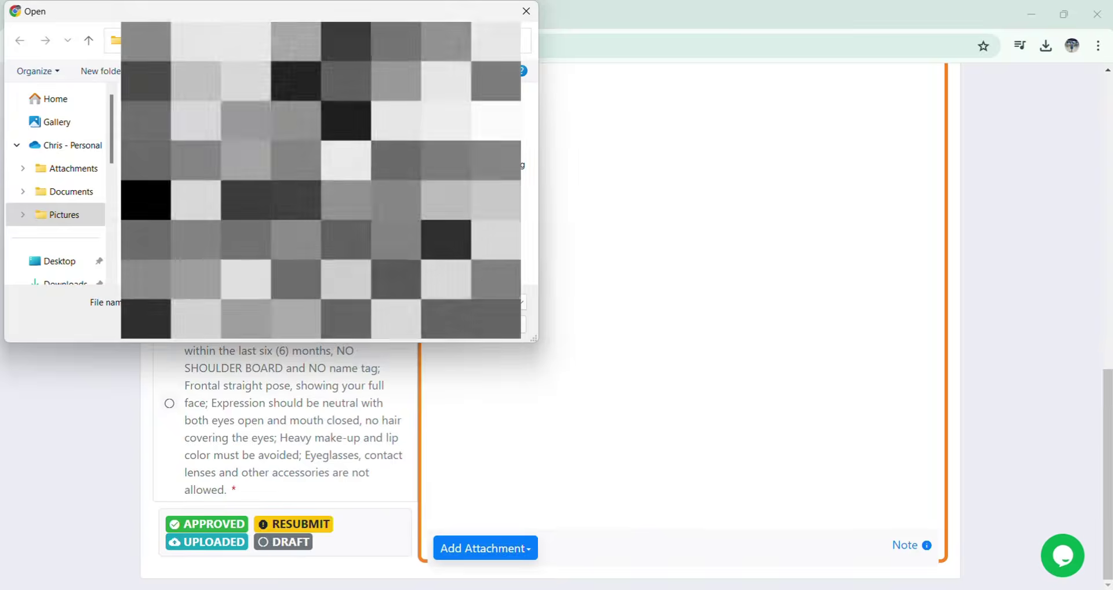
pyautogui.click(500, 324)
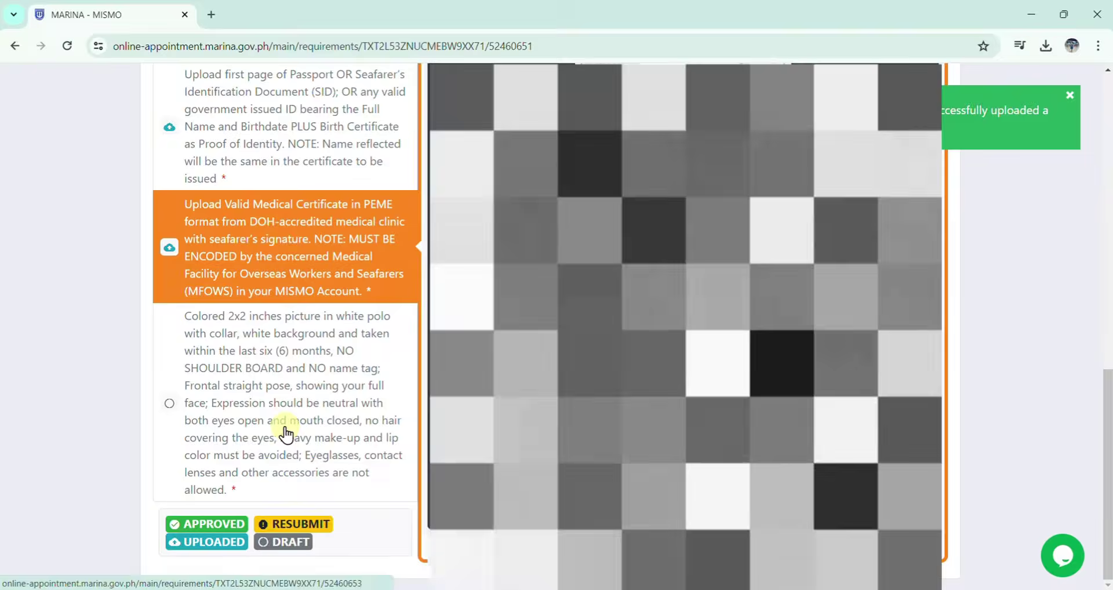
# Upload the ID photo for the colored 2x2 inches picture requirement.
pyautogui.click(286, 434)
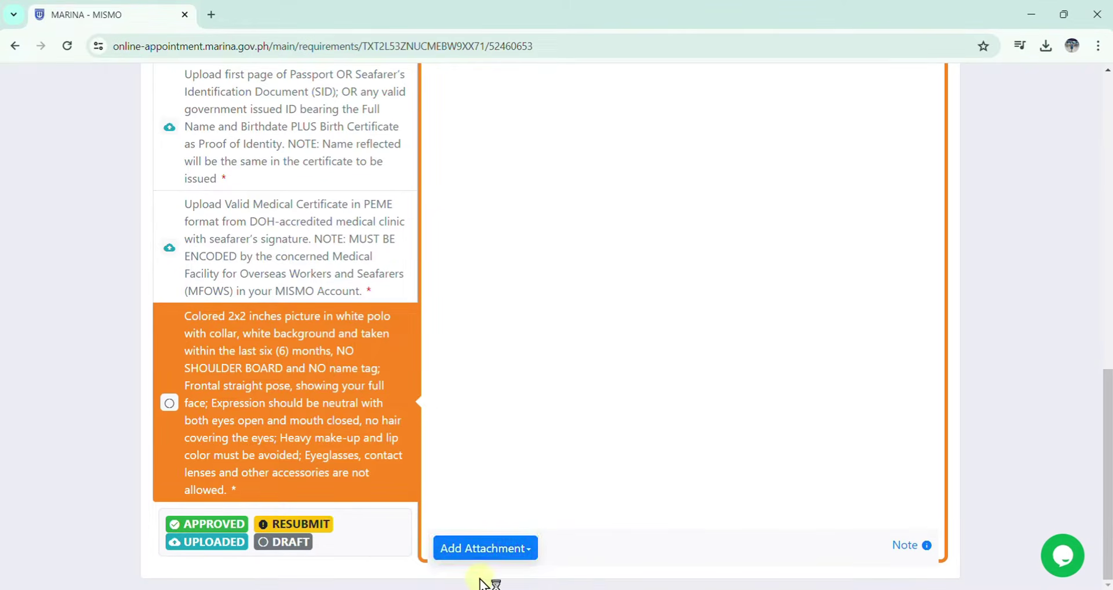
pyautogui.click(314, 228)
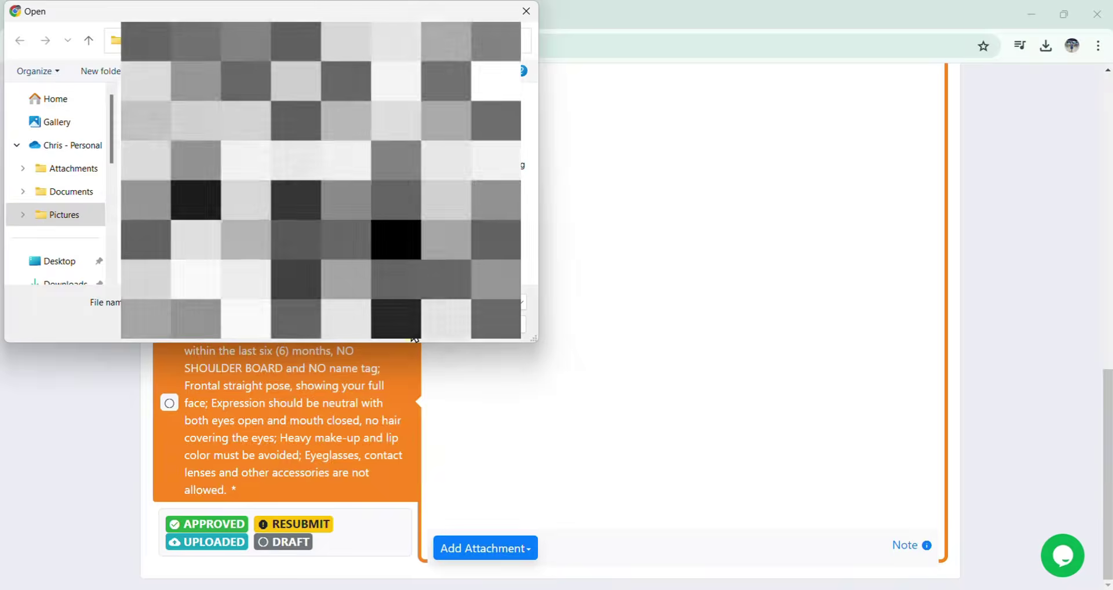
pyautogui.press('Return')
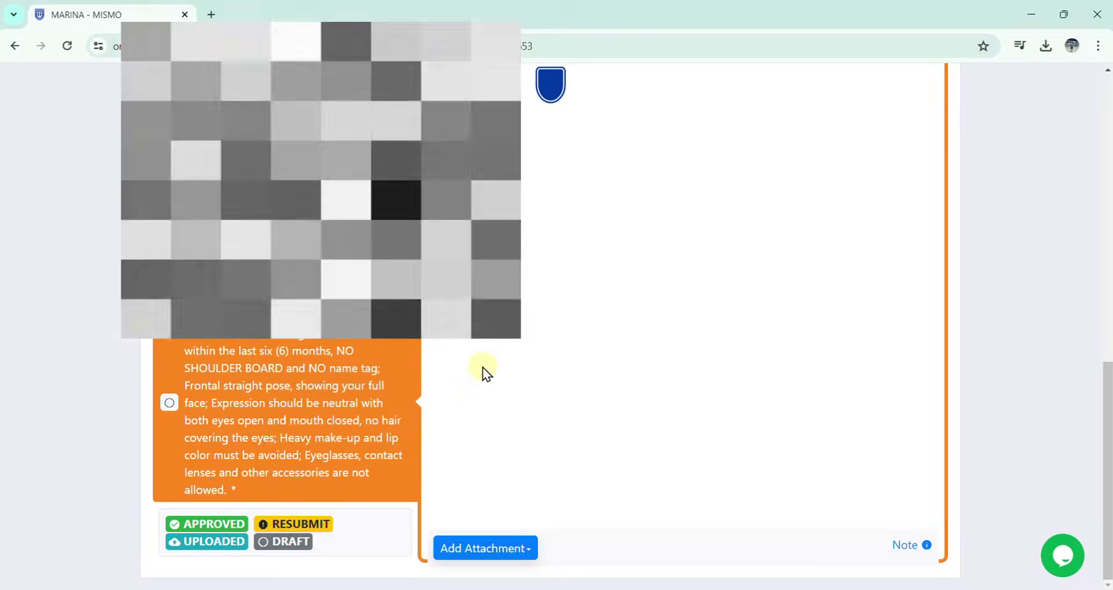
# Check the uploaded Basic Training certificate in its attachment preview at a reduced page size.
pyautogui.scroll(6, 390, 422)
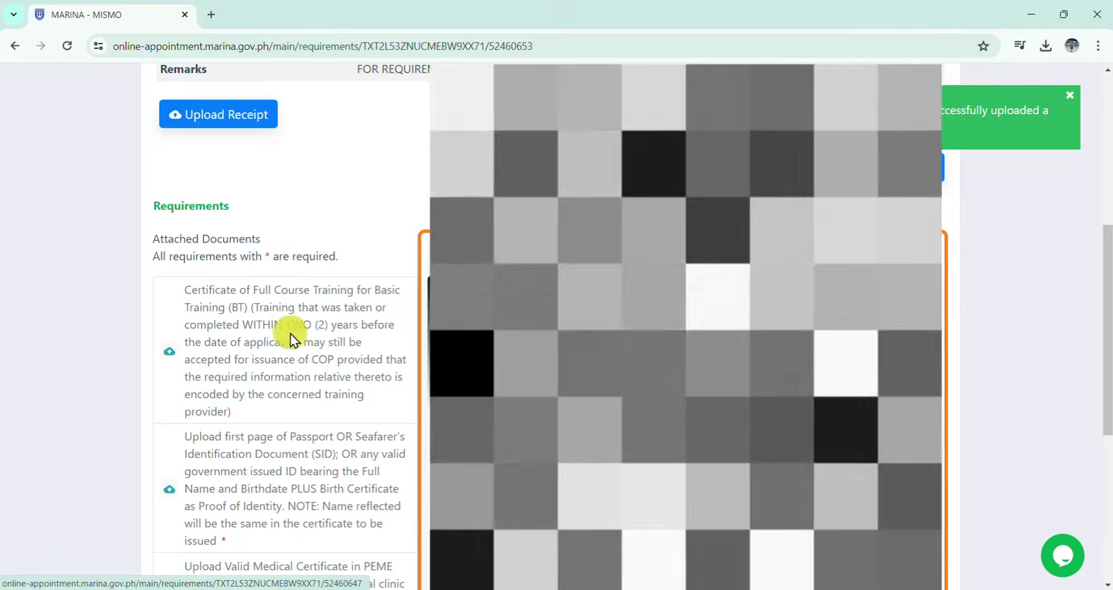
pyautogui.click(293, 326)
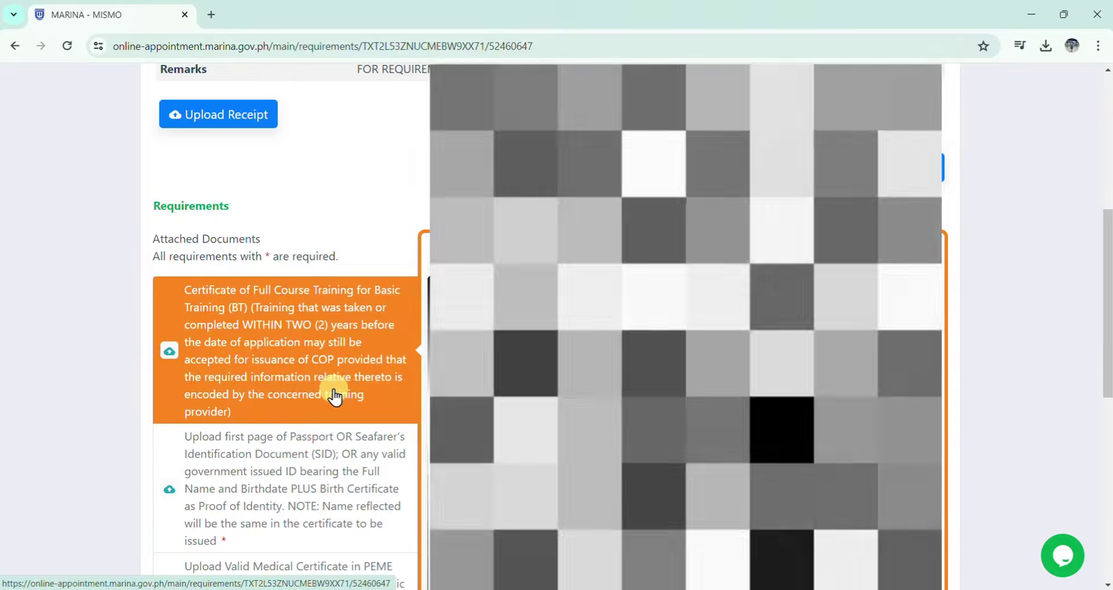
pyautogui.hotkey('ctrl', '-')
pyautogui.hotkey('ctrl', '-')
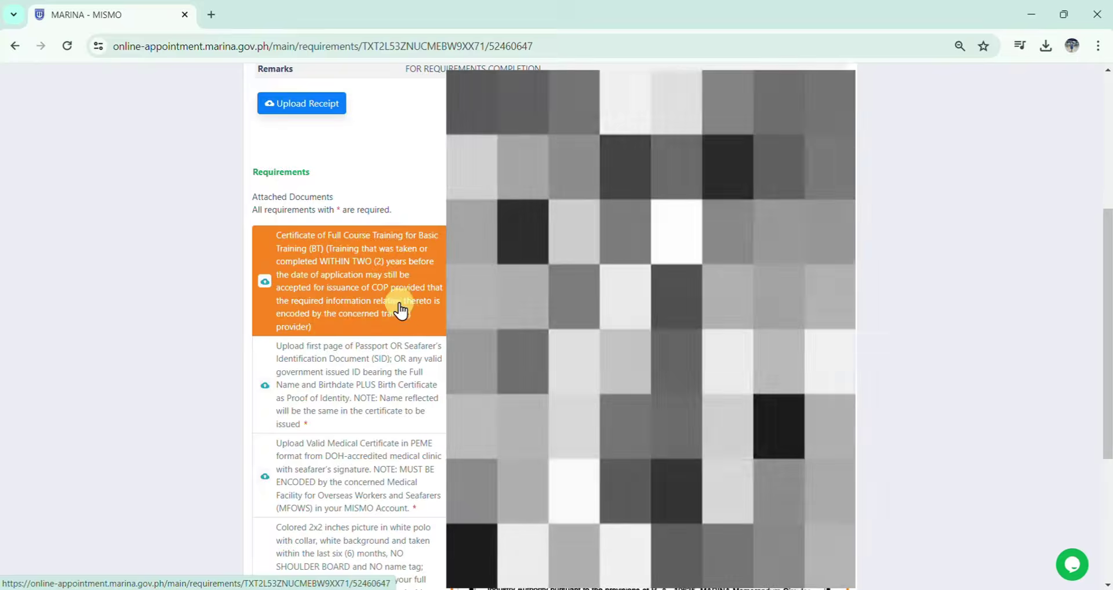
# Review the attachments uploaded for the Basic Training certificate, identity document, medical certificate and 2x2 picture requirements.
pyautogui.scroll(-1, 374, 330)
pyautogui.scroll(3, 383, 307)
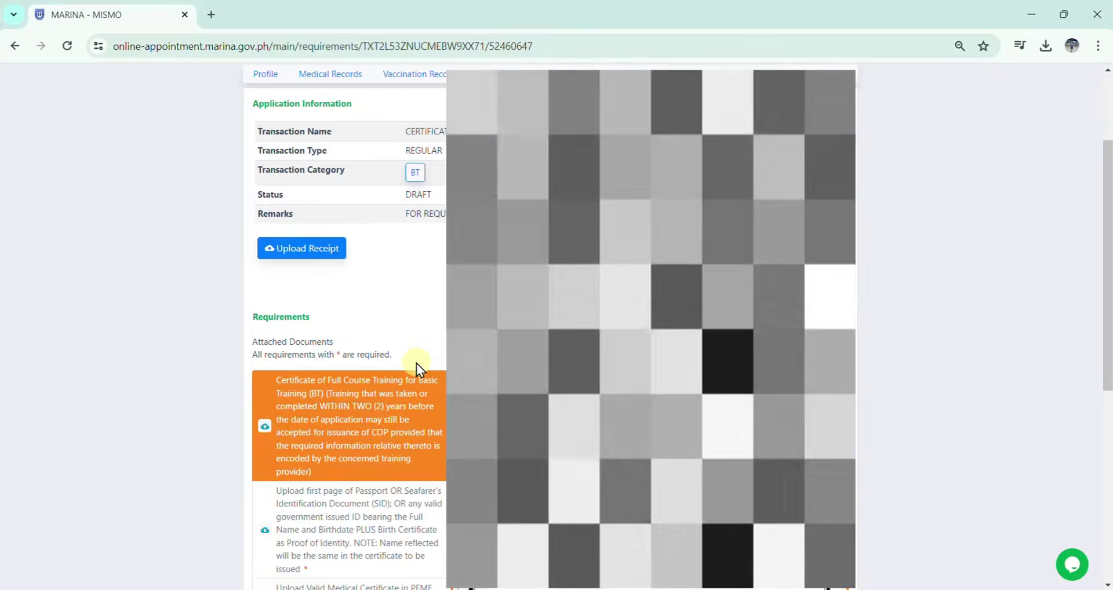
pyautogui.scroll(-1, 414, 365)
pyautogui.scroll(-2, 368, 350)
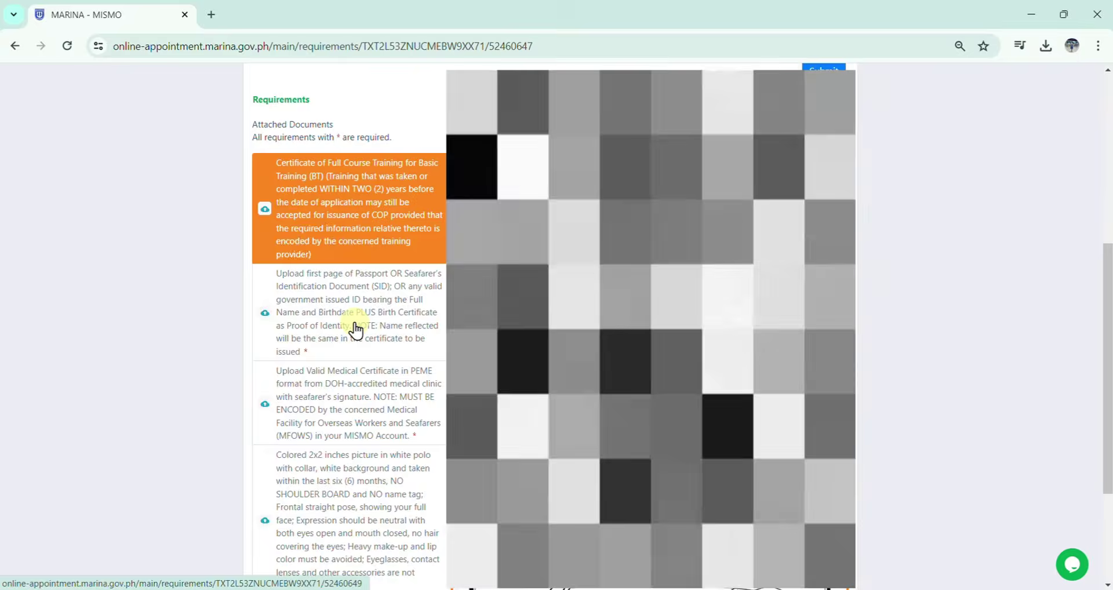
pyautogui.click(356, 329)
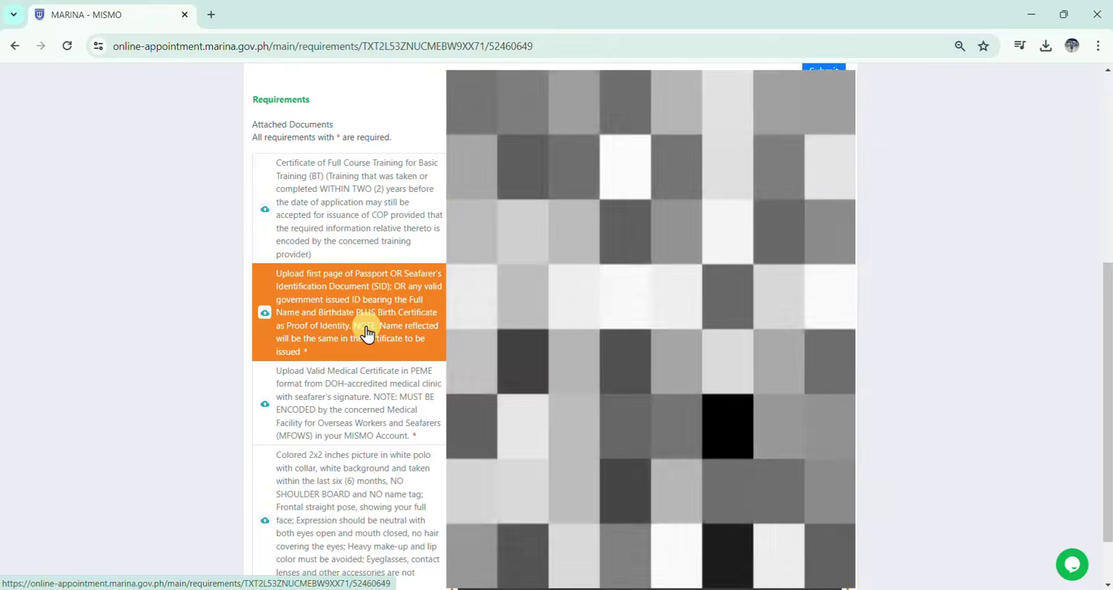
pyautogui.scroll(-1, 367, 333)
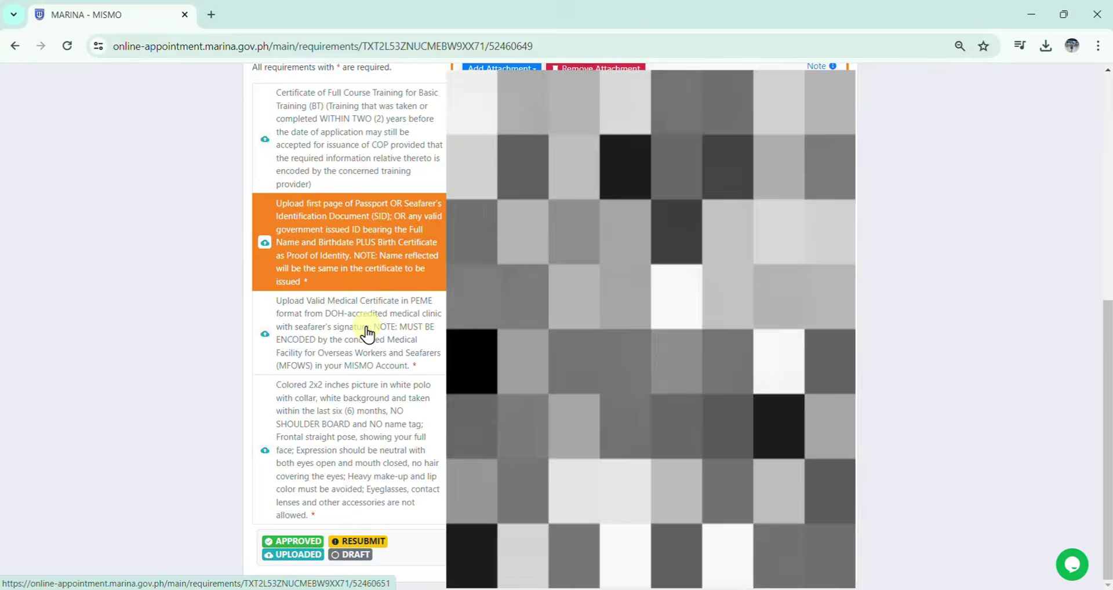
pyautogui.click(367, 334)
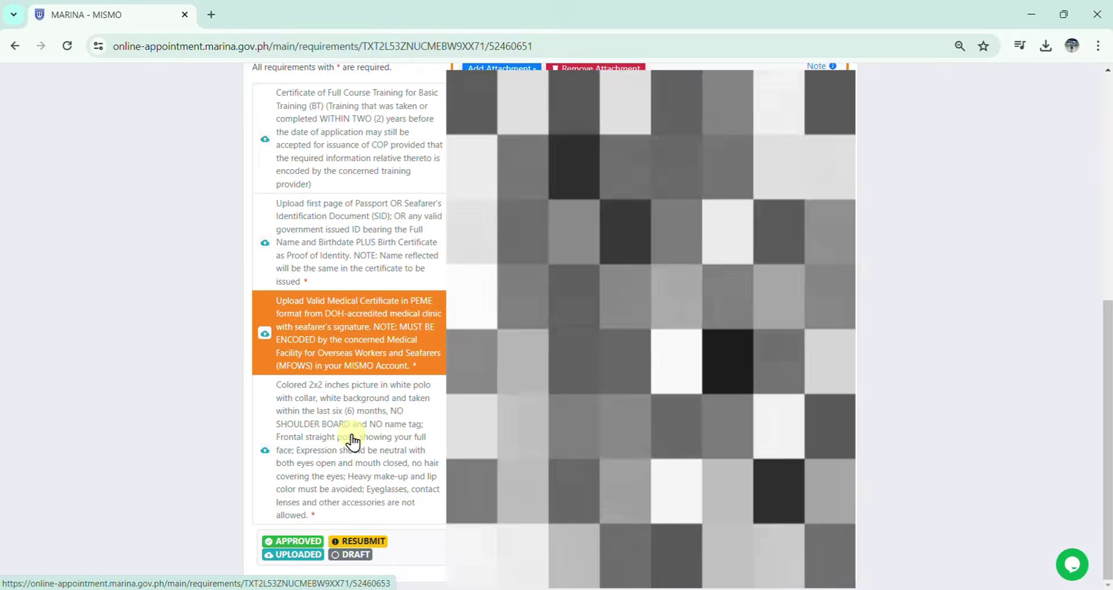
pyautogui.click(351, 442)
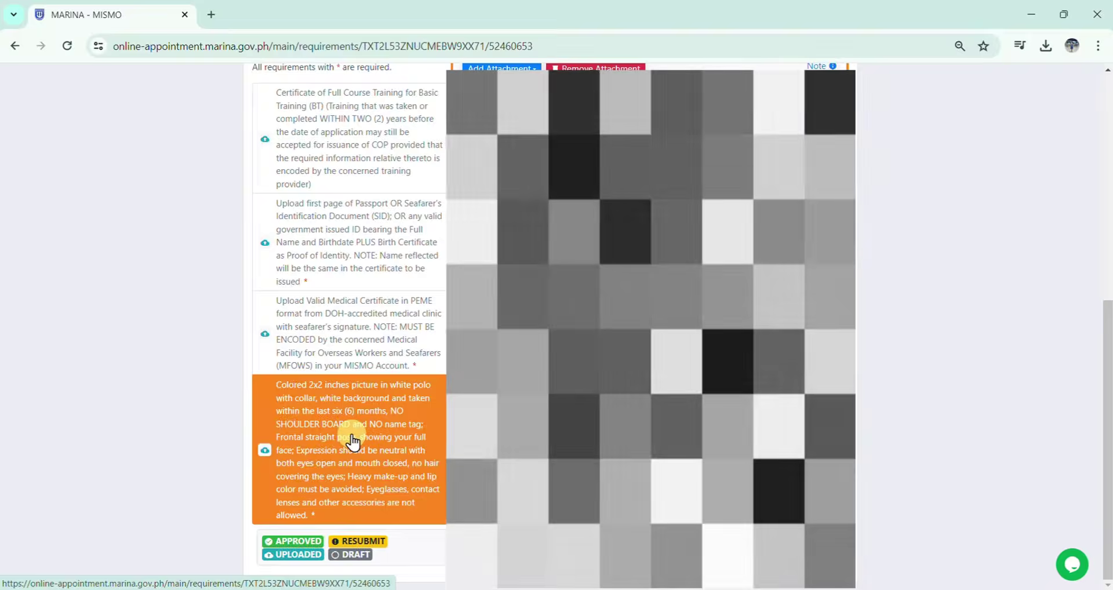
pyautogui.scroll(5, 352, 442)
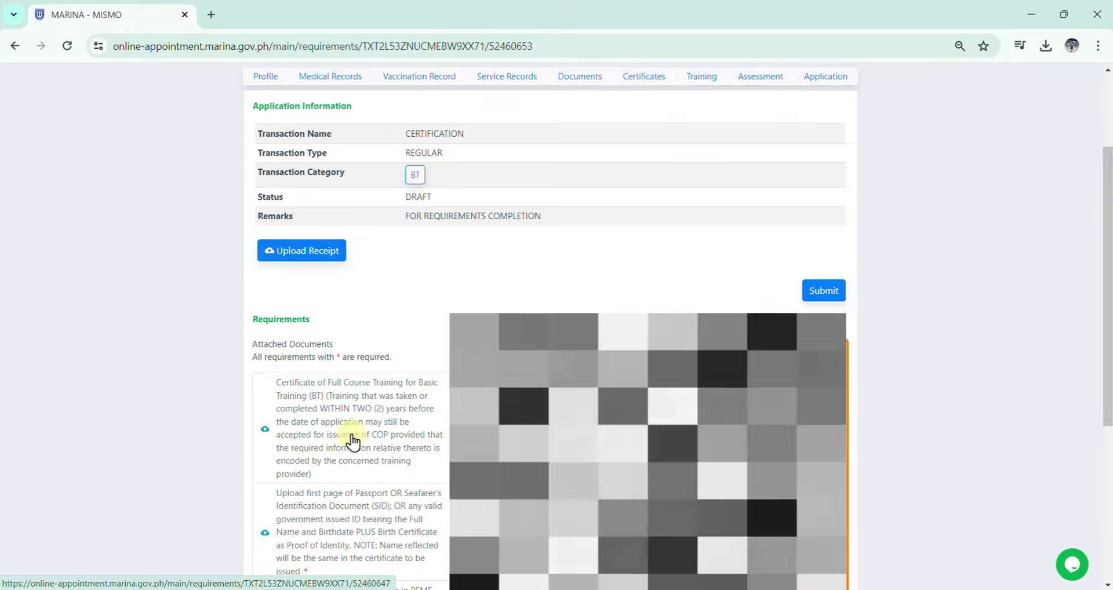
pyautogui.scroll(-2, 446, 461)
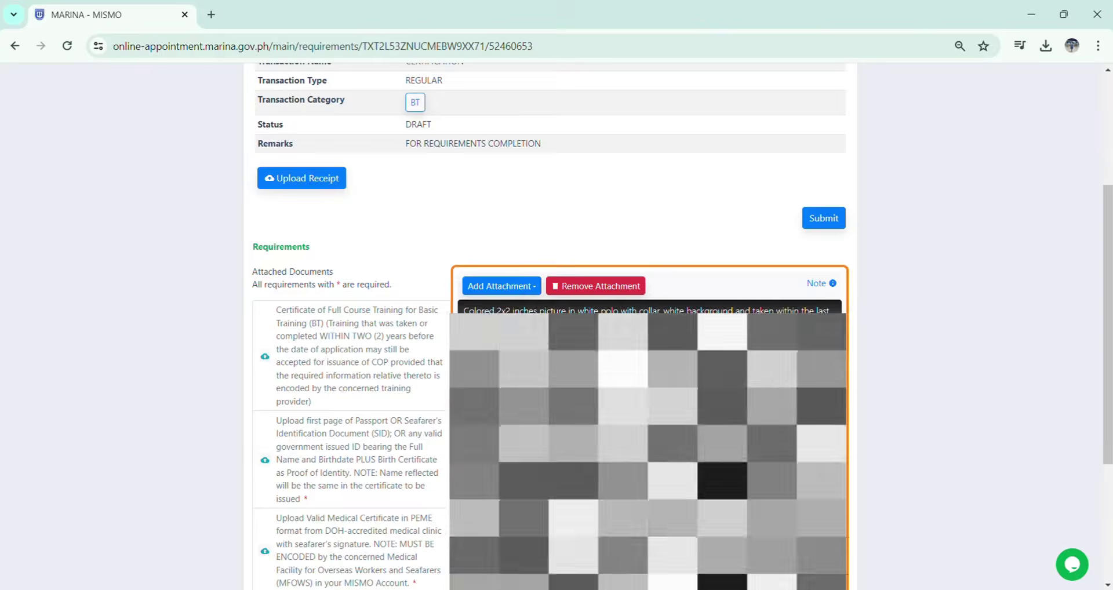
# Restore the page size to 100% and submit the BT certification application, confirming the submission.
pyautogui.hotkey('ctrl', '+')
pyautogui.hotkey('ctrl', '+')
pyautogui.click(918, 462)
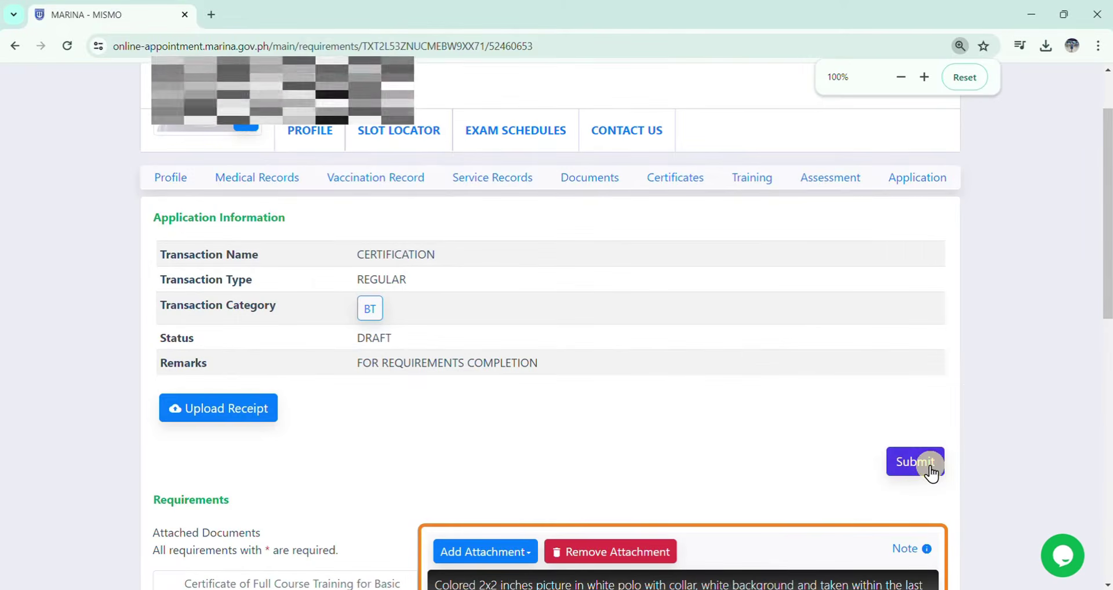
pyautogui.click(661, 198)
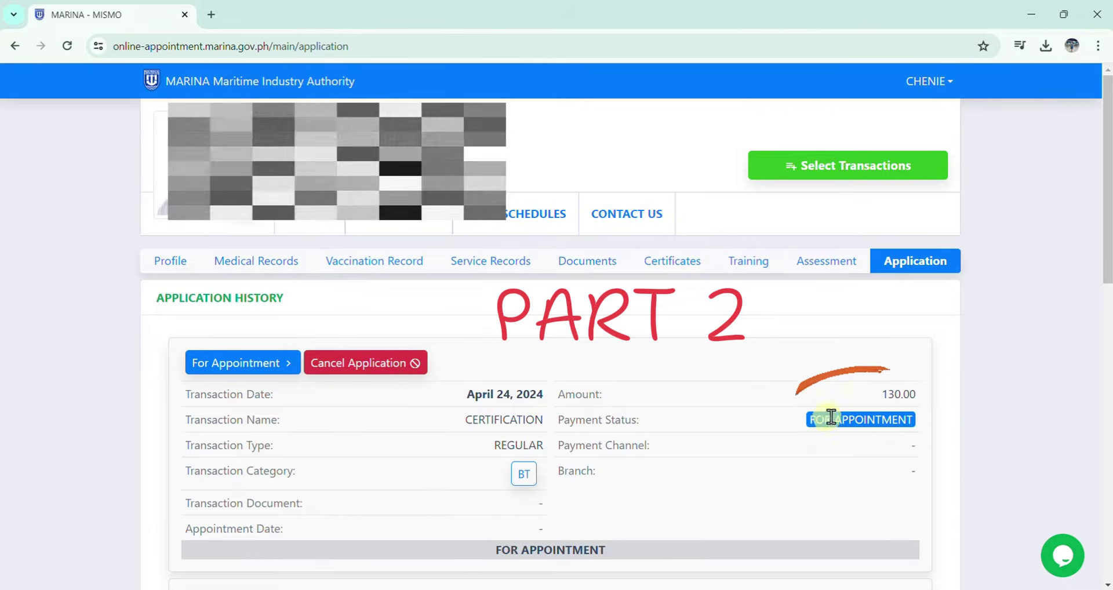
# Open appointment scheduling for the BT certification application and show the May 2024 calendar.
pyautogui.click(220, 363)
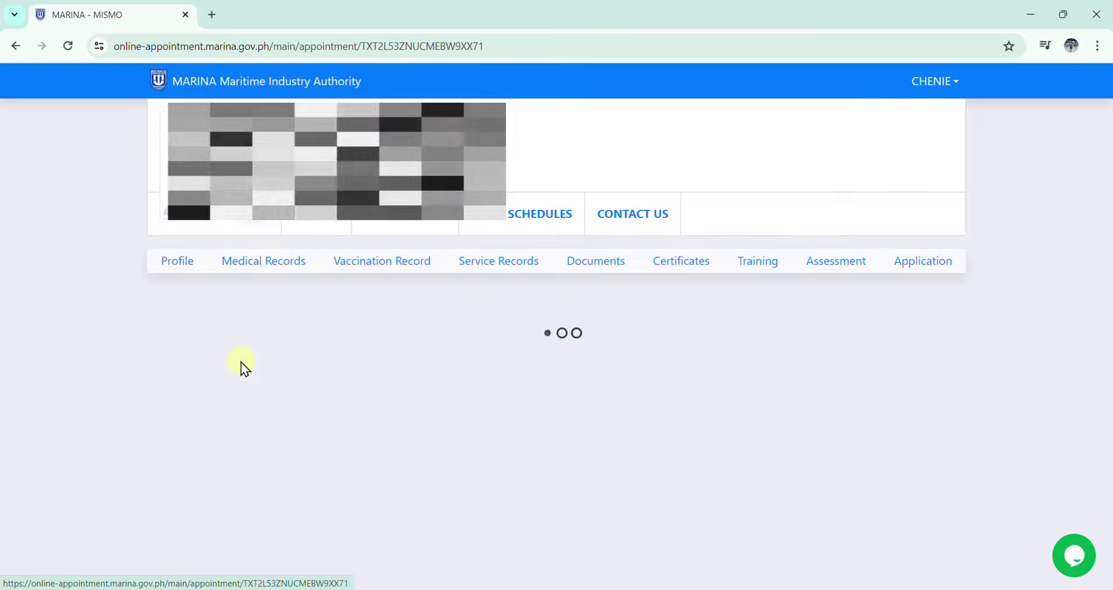
pyautogui.scroll(-1, 429, 355)
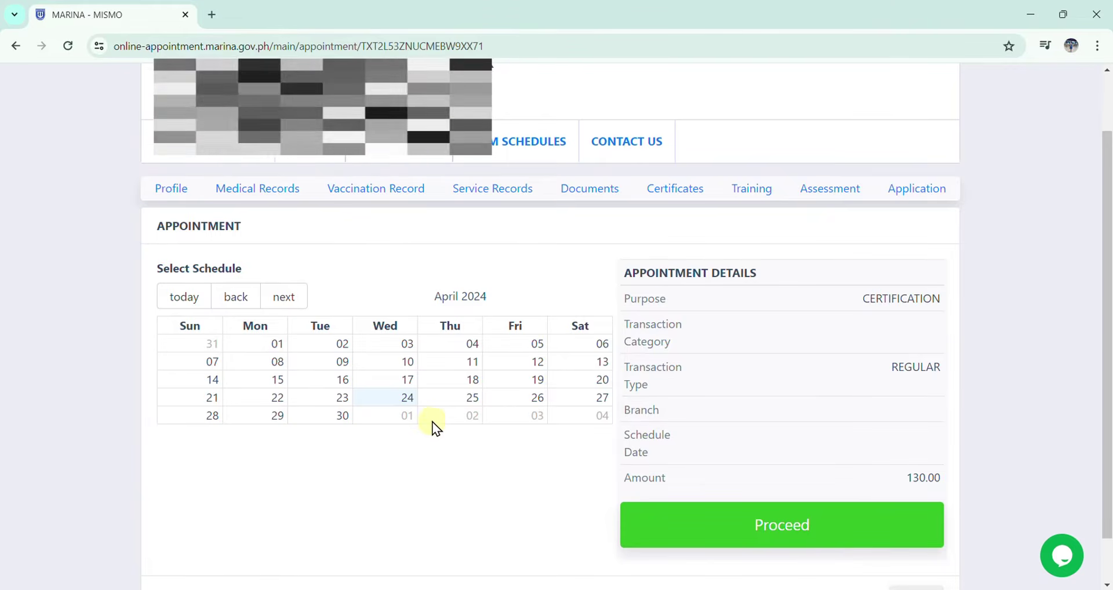
pyautogui.click(284, 297)
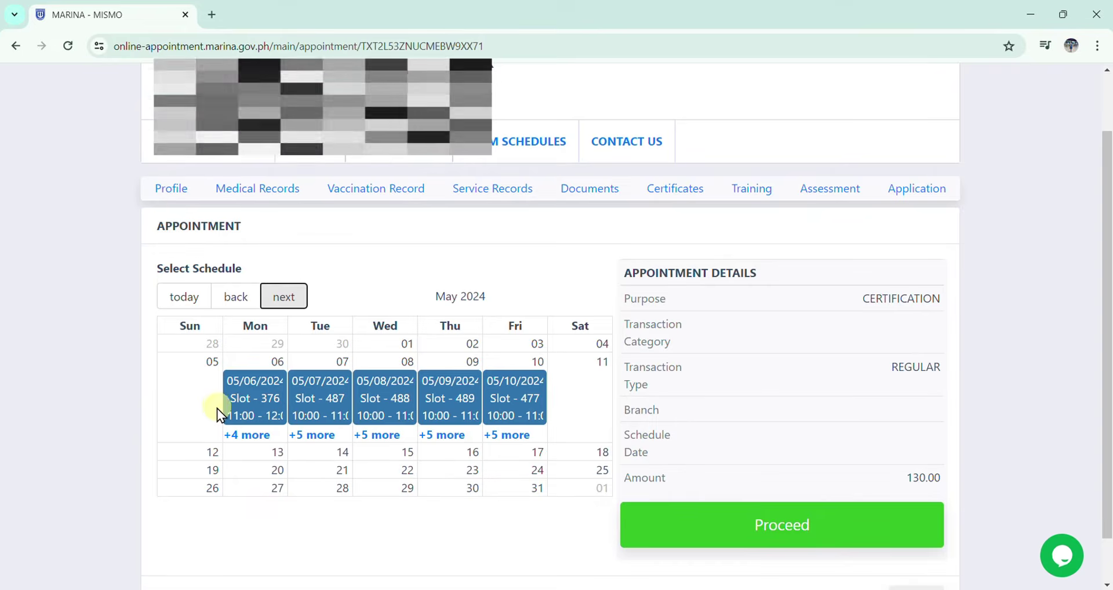
# Choose the 01:00 - 02:00 PM slot on 05/06/2024 from that day's available appointment times.
pyautogui.click(253, 405)
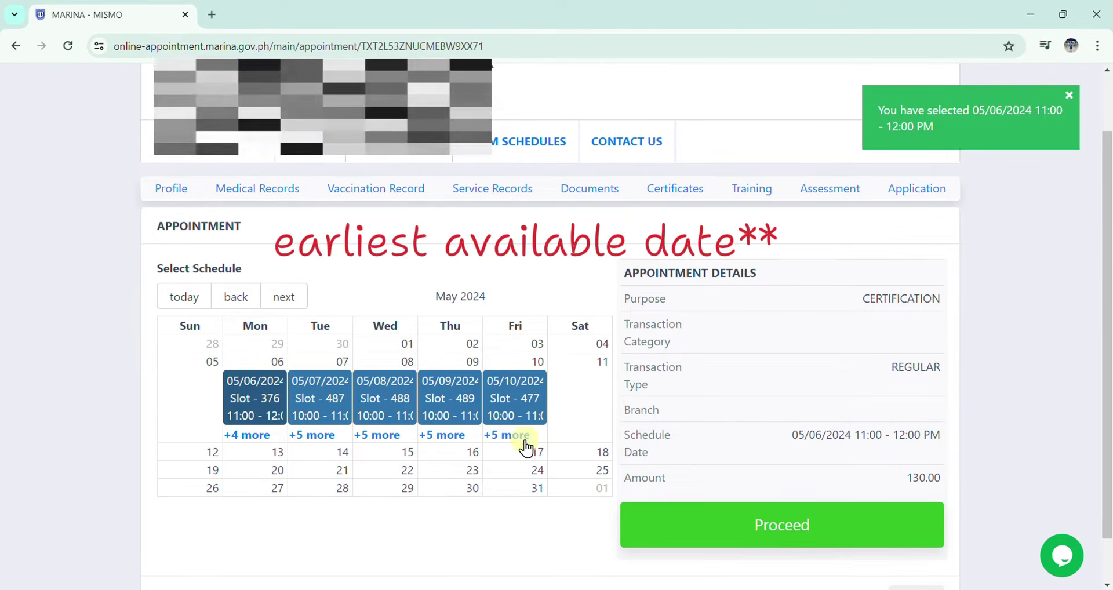
pyautogui.scroll(-1, 605, 568)
pyautogui.click(247, 382)
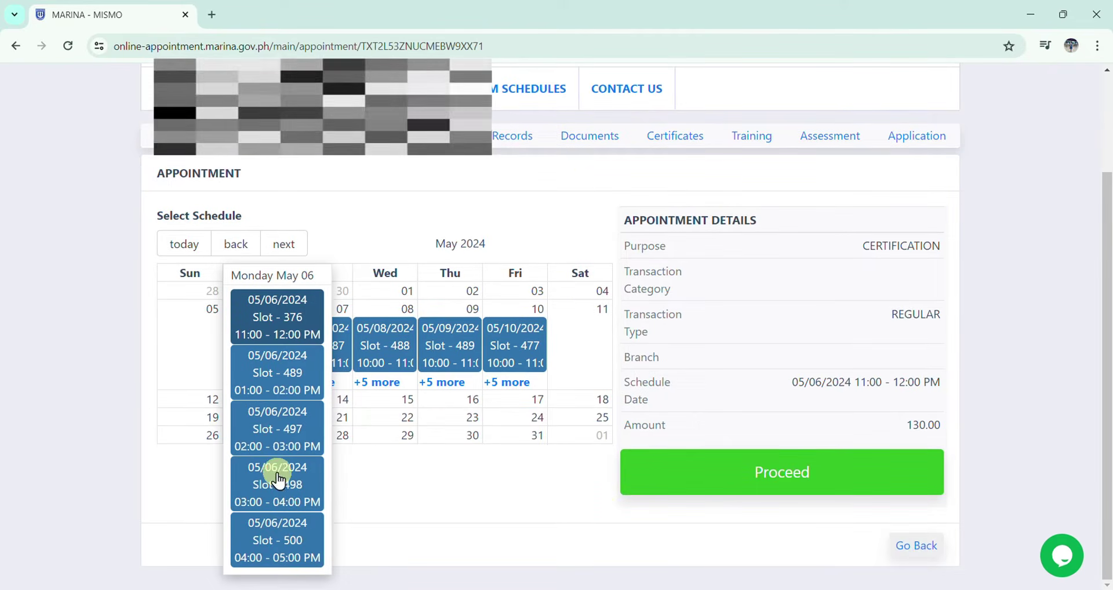
pyautogui.click(294, 377)
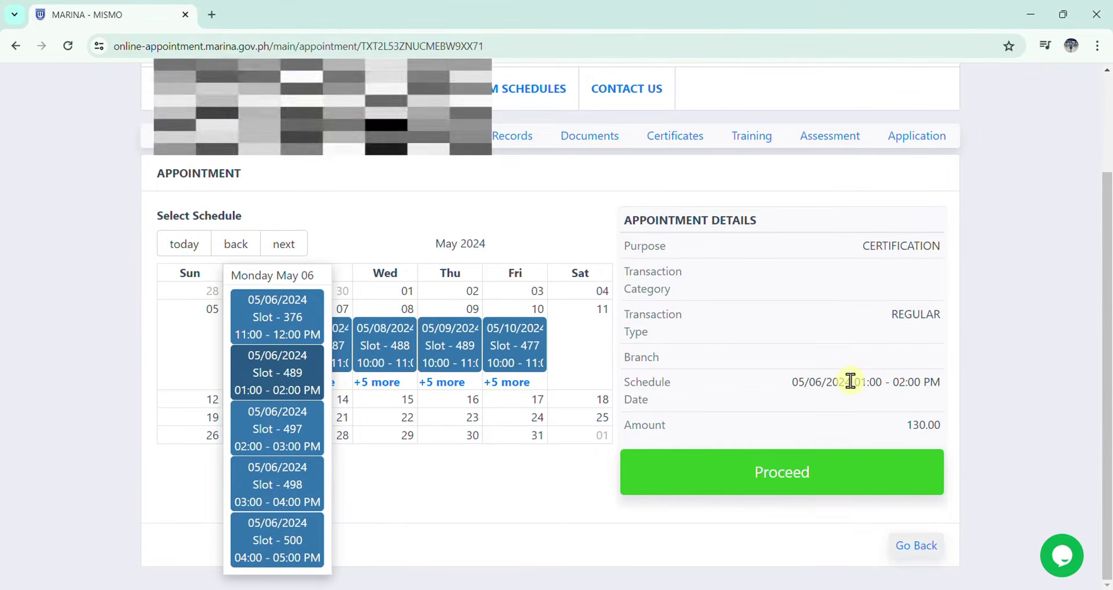
# Proceed with and confirm the selected appointment, and check its branch in the application history.
pyautogui.click(779, 479)
pyautogui.click(747, 475)
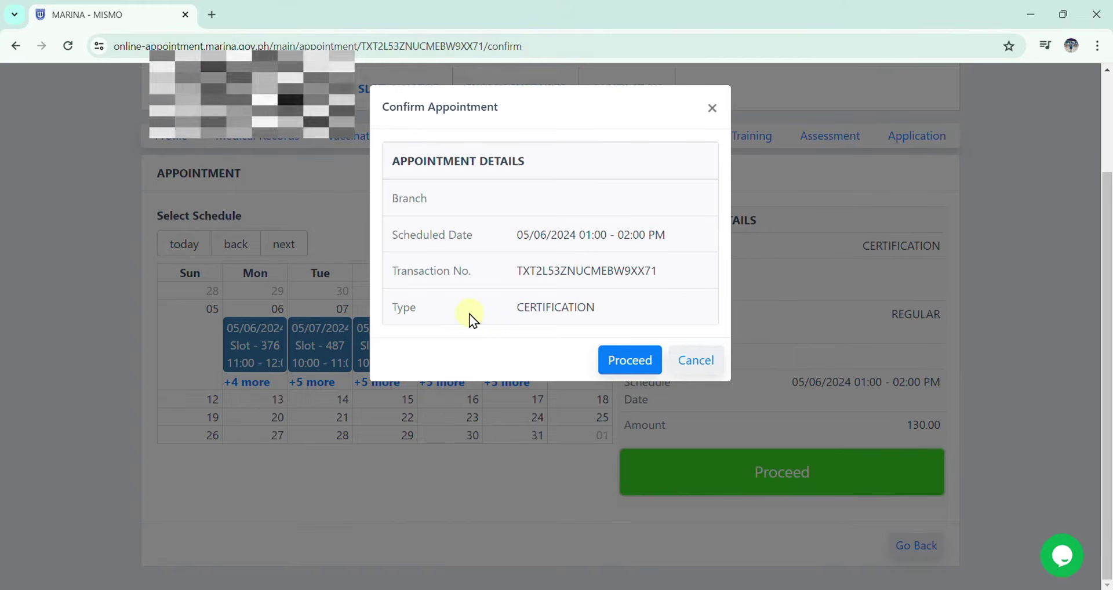
pyautogui.scroll(2, 469, 314)
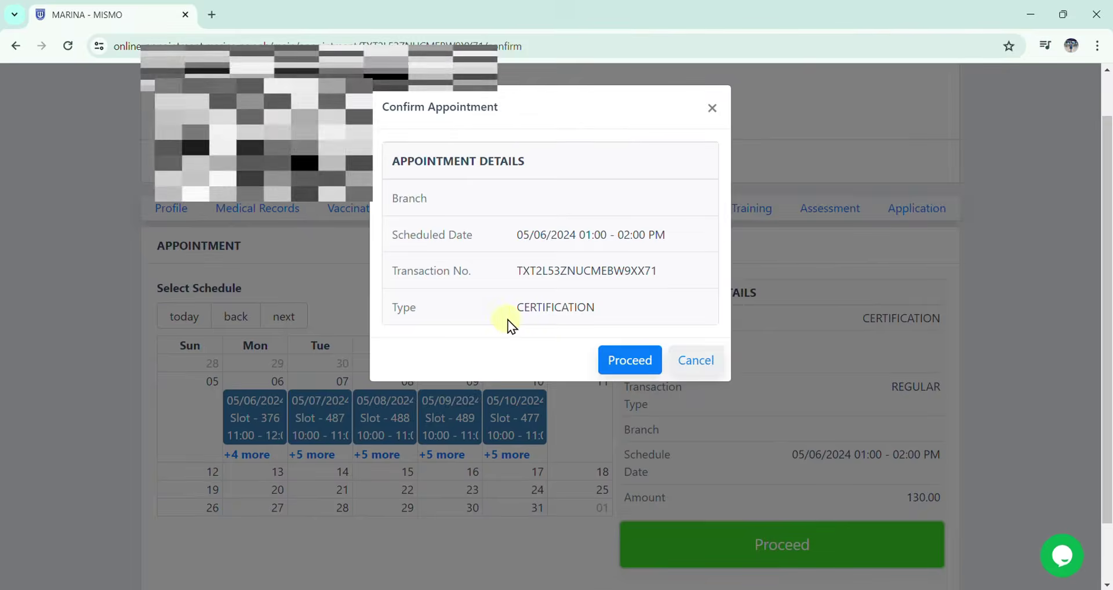
pyautogui.click(621, 361)
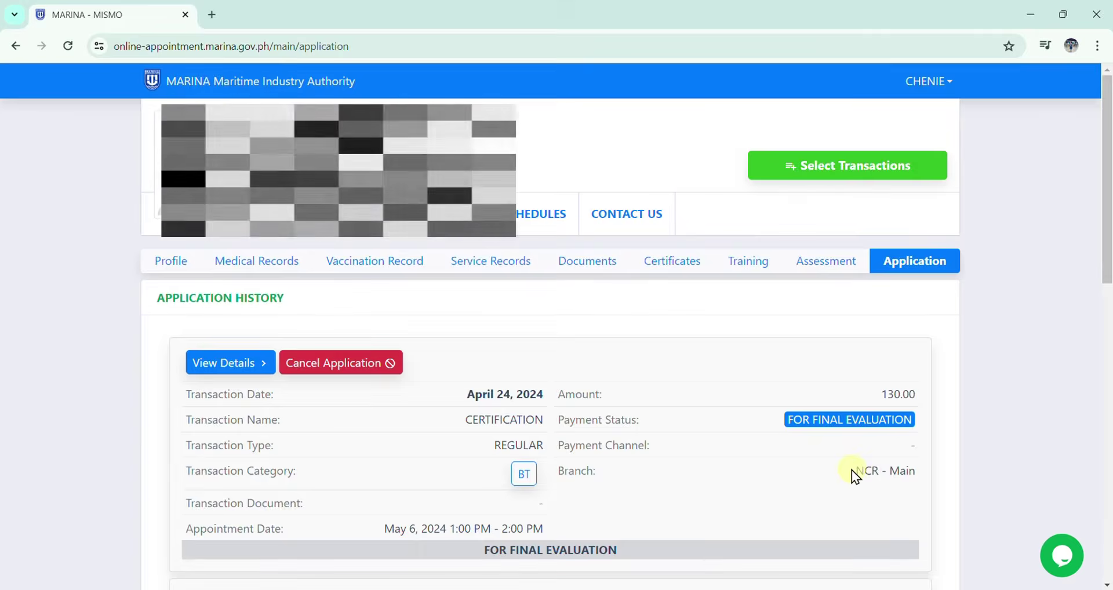
pyautogui.moveTo(851, 471); pyautogui.dragTo(921, 468)
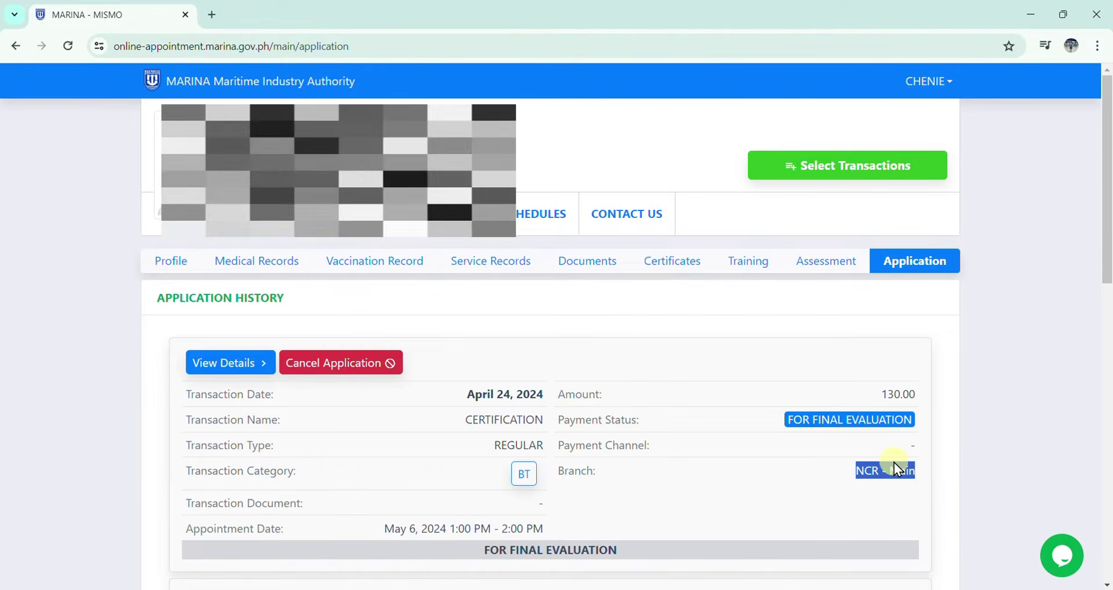
pyautogui.click(853, 411)
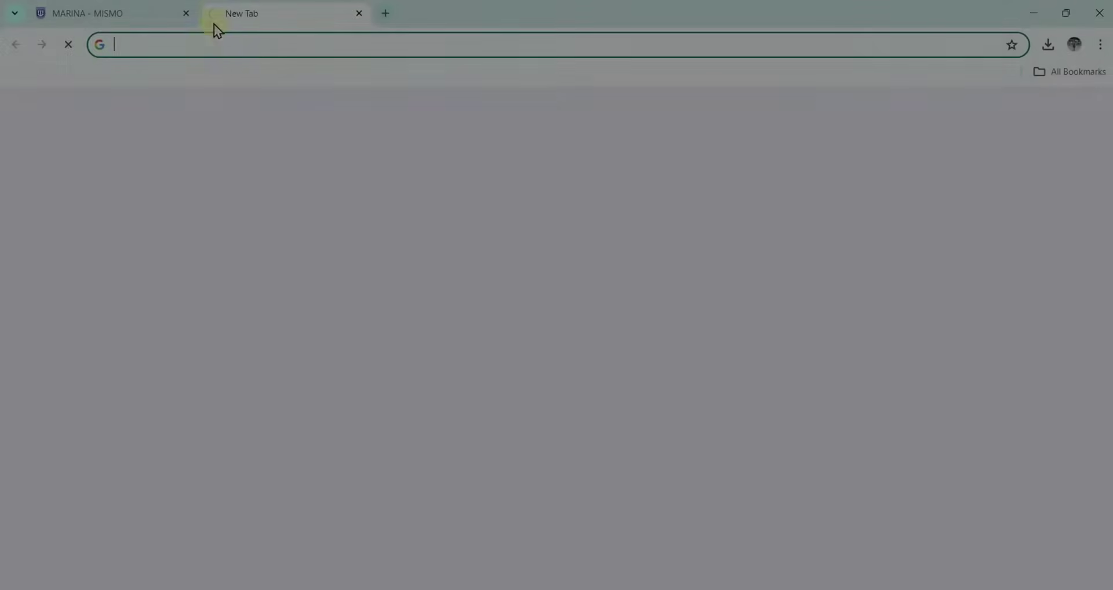
# Go to iloveimg.com in the new browser tab and open the Compress IMAGE tool.
pyautogui.write('ilo')
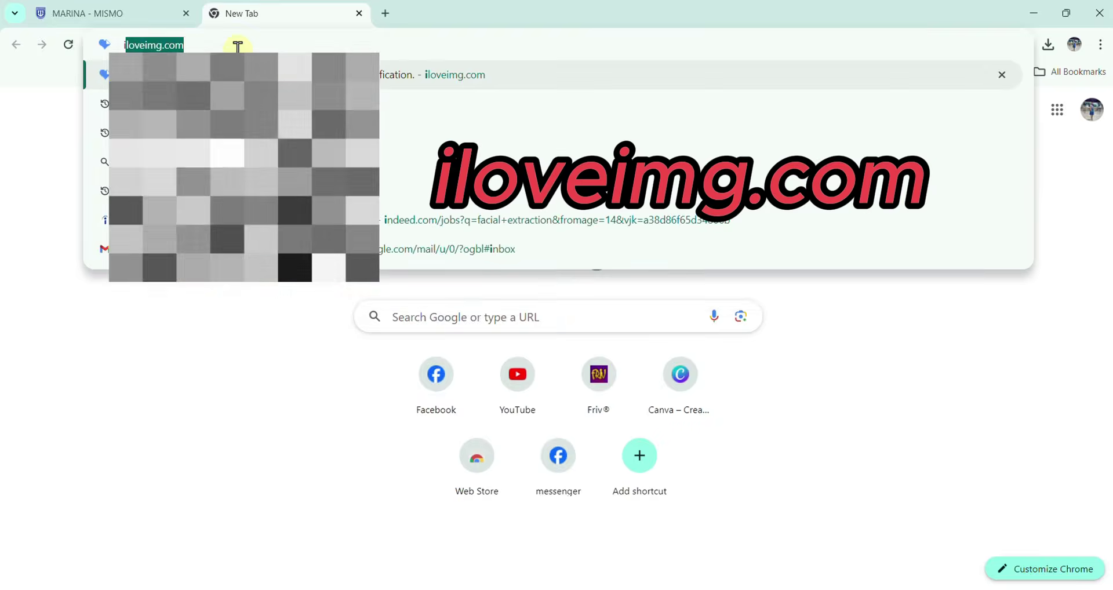
pyautogui.write('veima')
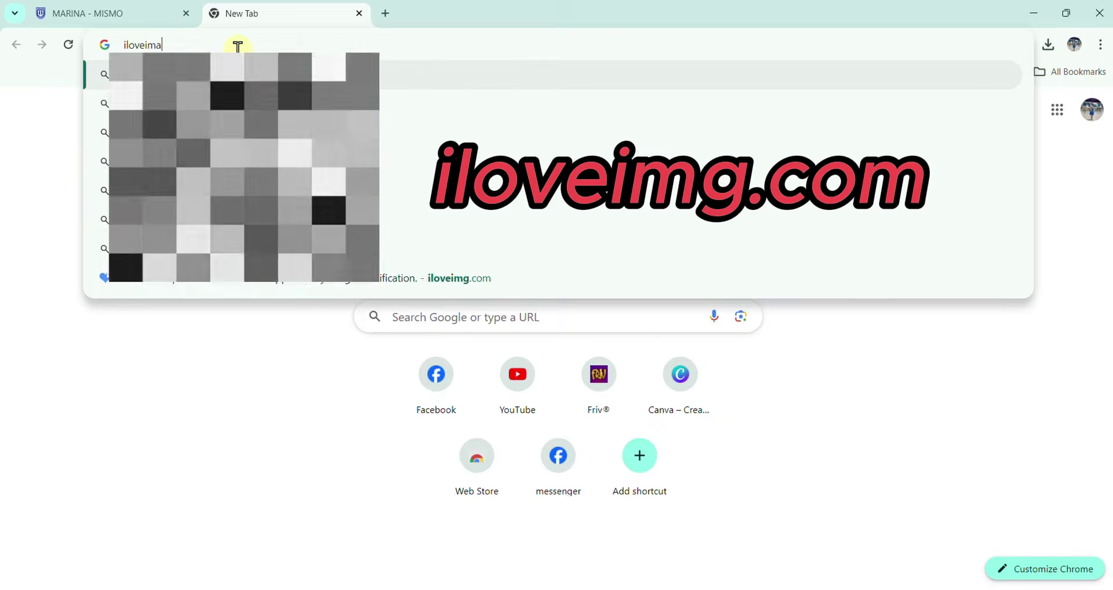
pyautogui.press('BackSpace')
pyautogui.write('g')
pyautogui.press('Return')
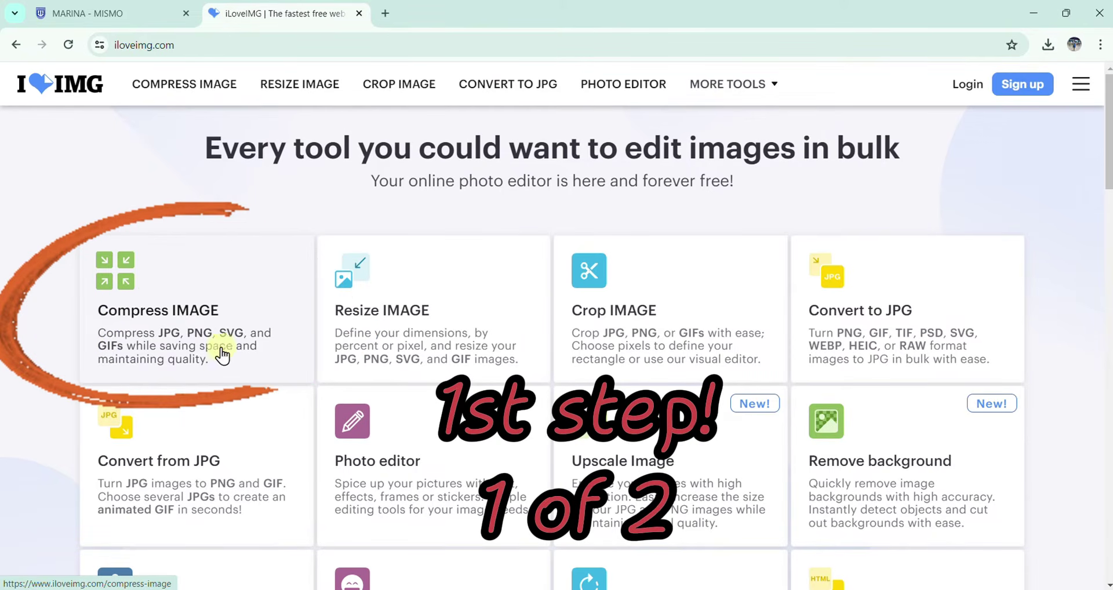
pyautogui.click(189, 342)
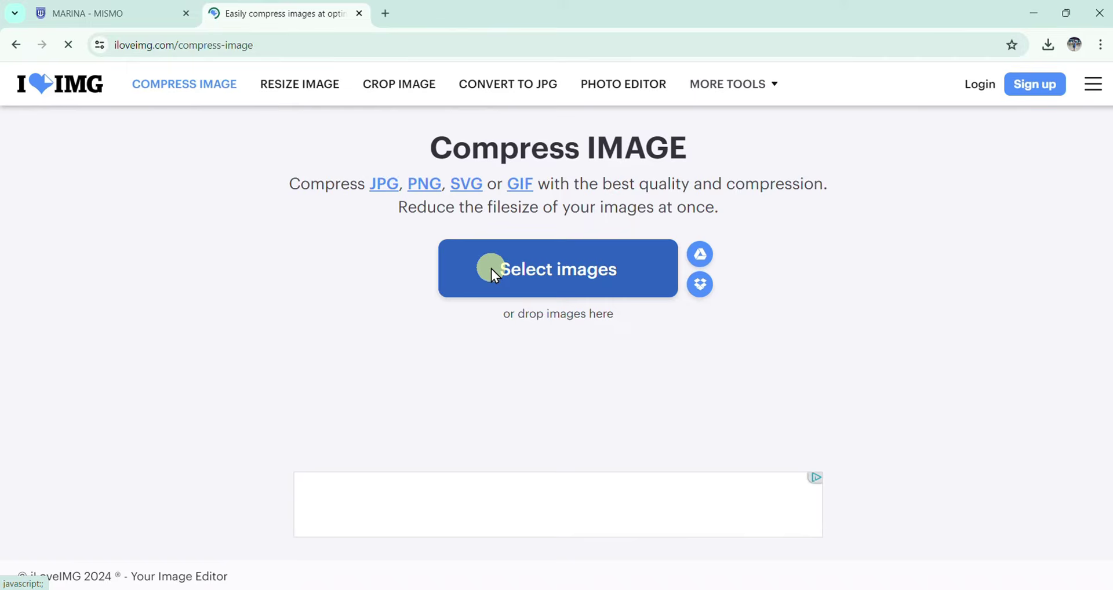
# Load Document_6.jpg from the Downloads folder, compress it and check the file size reduction.
pyautogui.click(491, 268)
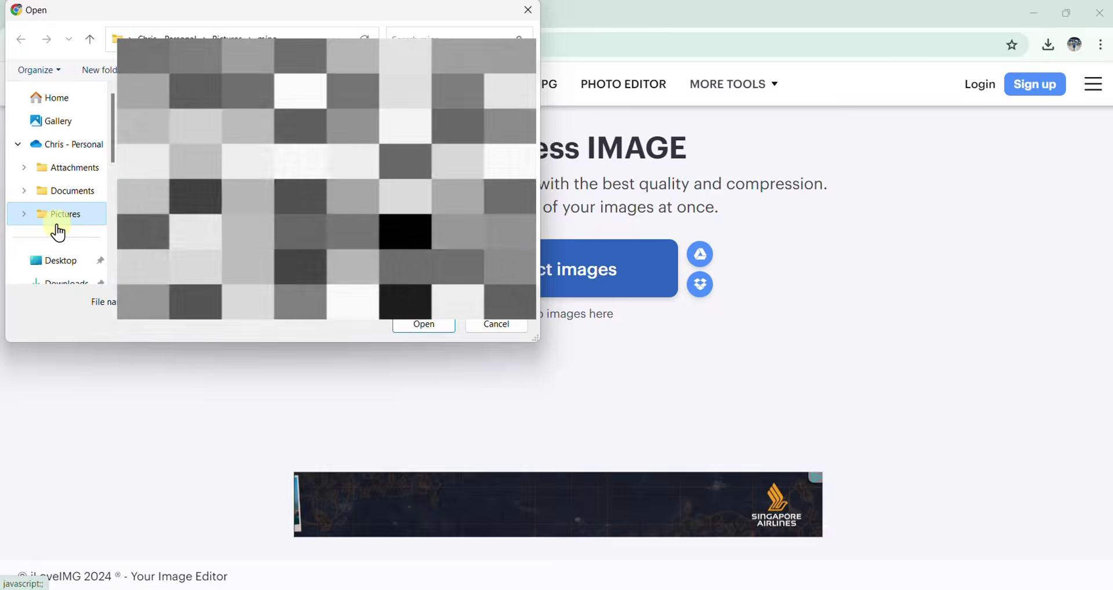
pyautogui.scroll(-1, 73, 239)
pyautogui.click(74, 209)
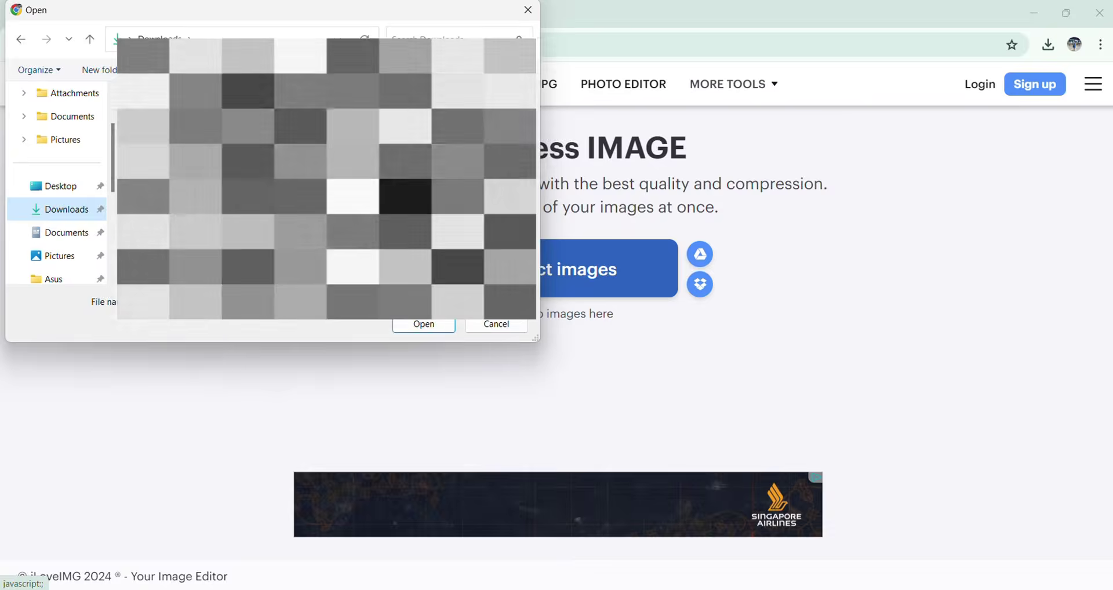
pyautogui.click(361, 336)
pyautogui.click(425, 326)
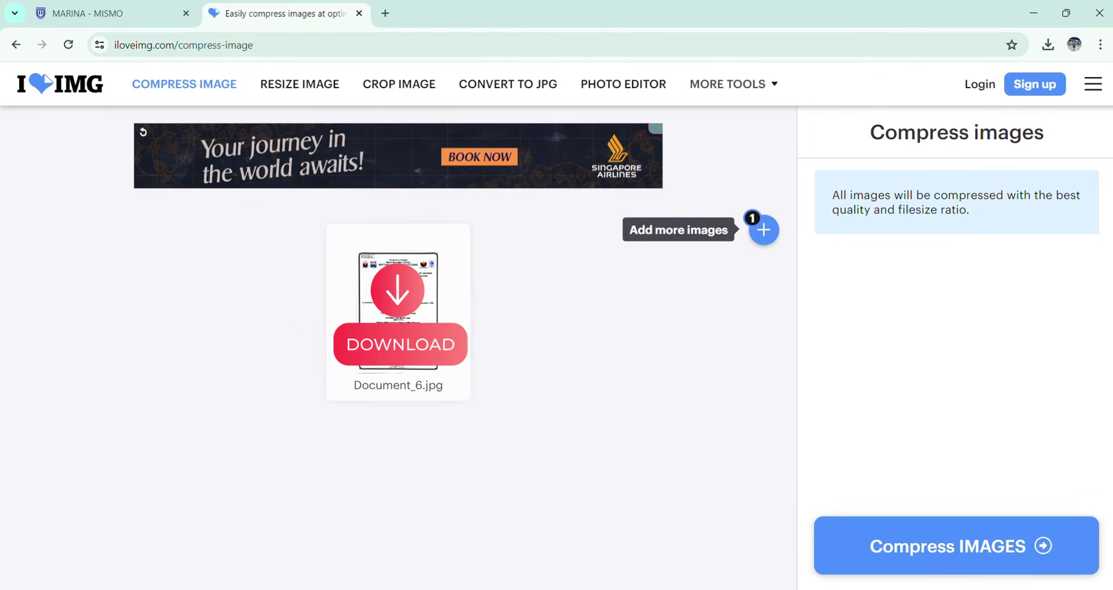
pyautogui.click(885, 558)
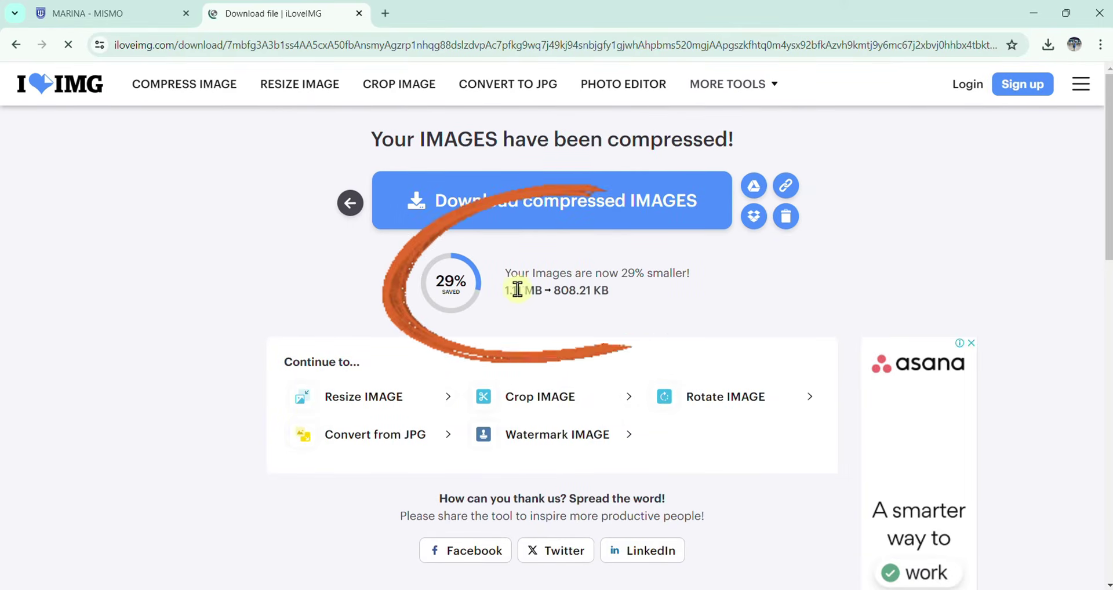
pyautogui.moveTo(504, 290); pyautogui.dragTo(607, 293)
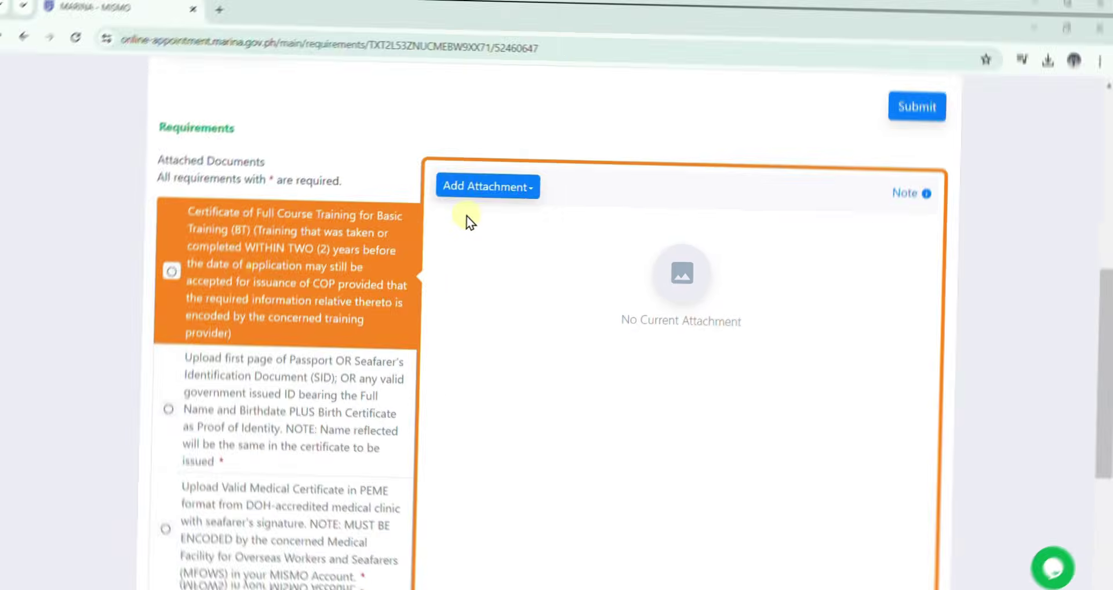
# On the MARINA requirements page, try to attach BT.jpg to the Certificate of Full Course Training for Basic Training requirement.
pyautogui.click(475, 186)
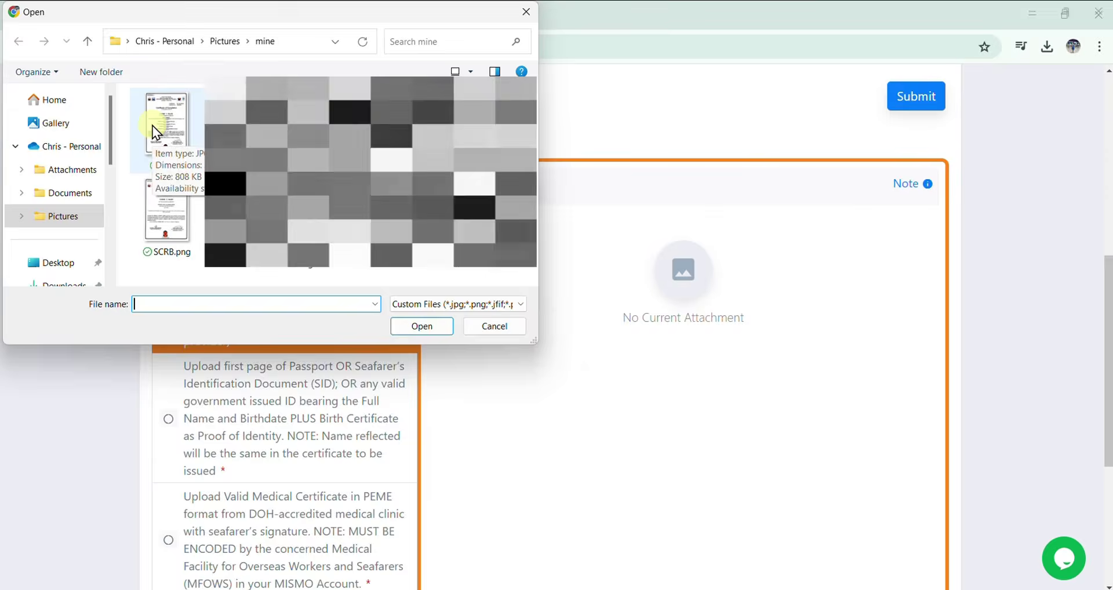
pyautogui.click(152, 127)
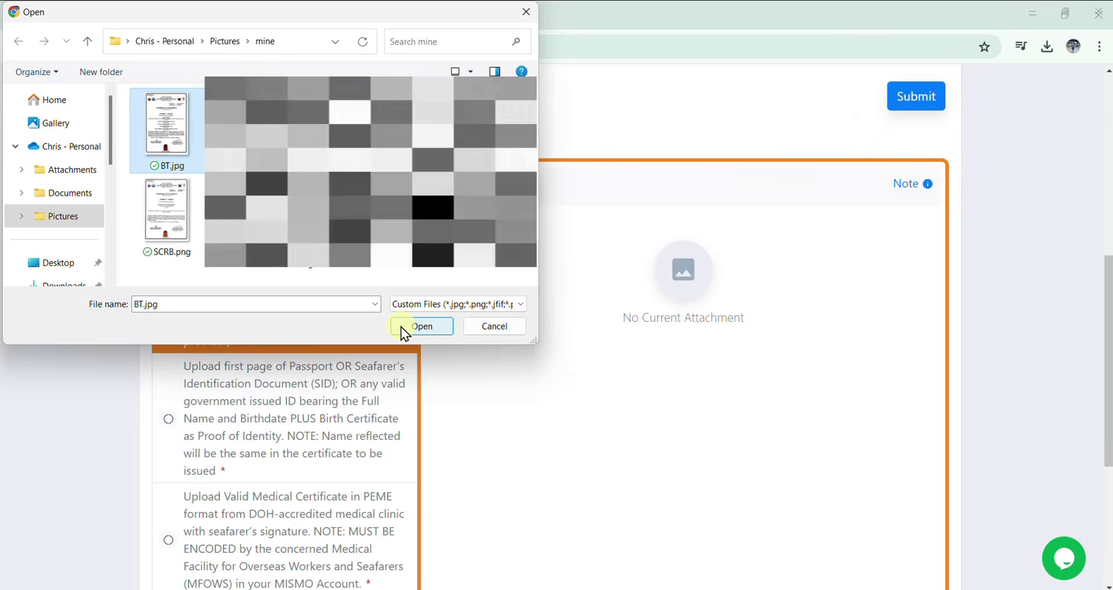
pyautogui.click(401, 326)
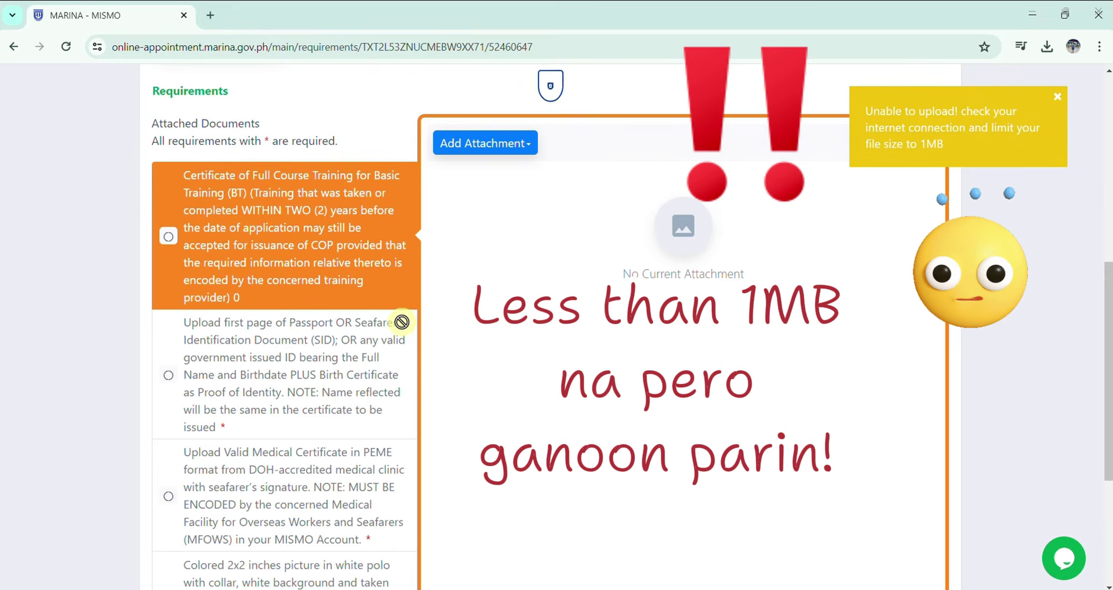
# While adding an attachment for the Basic Training certificate requirement, rename BT.jpg to BT.png in the file chooser and accept the extension change.
pyautogui.click(466, 147)
pyautogui.click(492, 173)
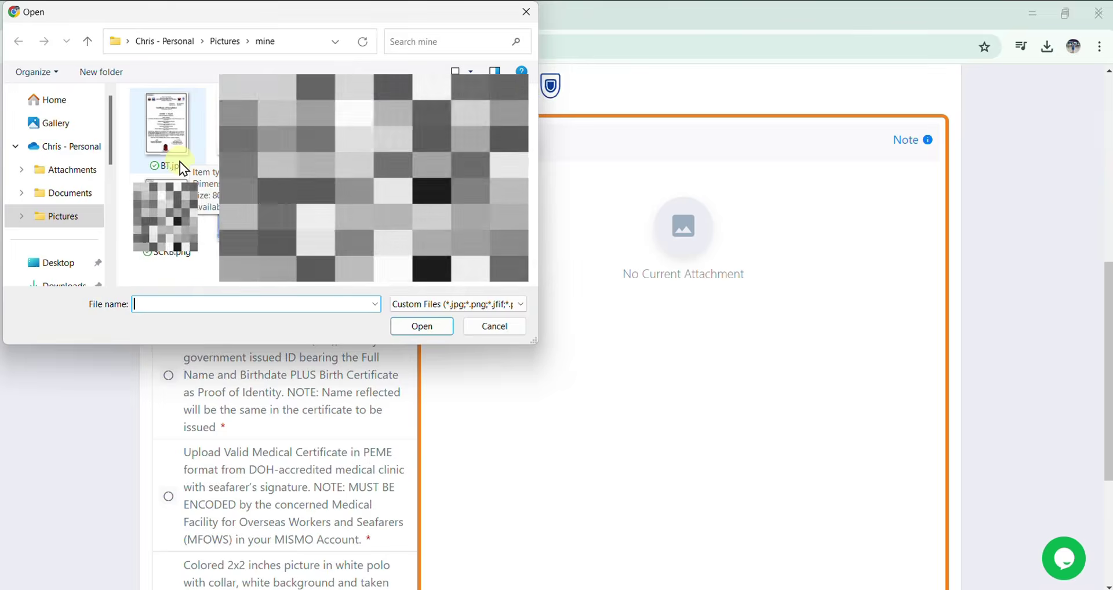
pyautogui.click(180, 162)
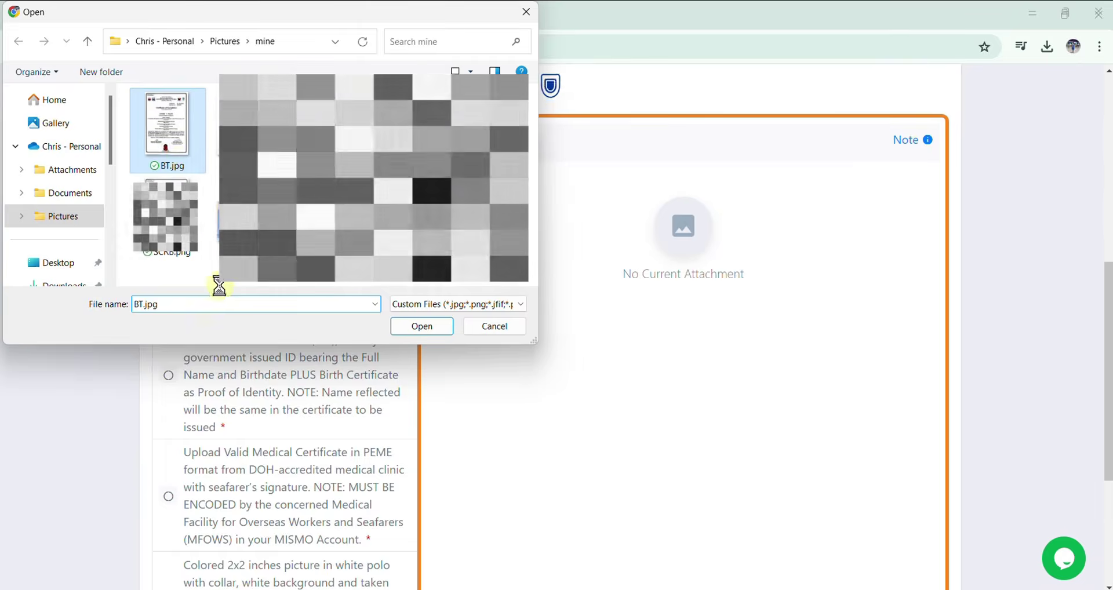
pyautogui.rightClick(175, 148)
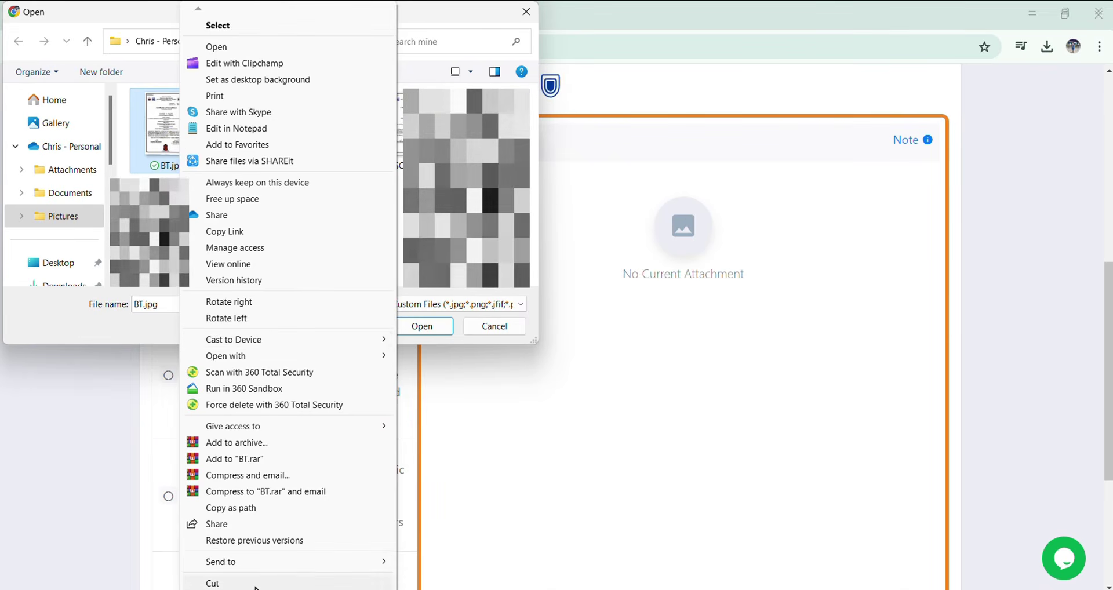
pyautogui.scroll(-1, 290, 304)
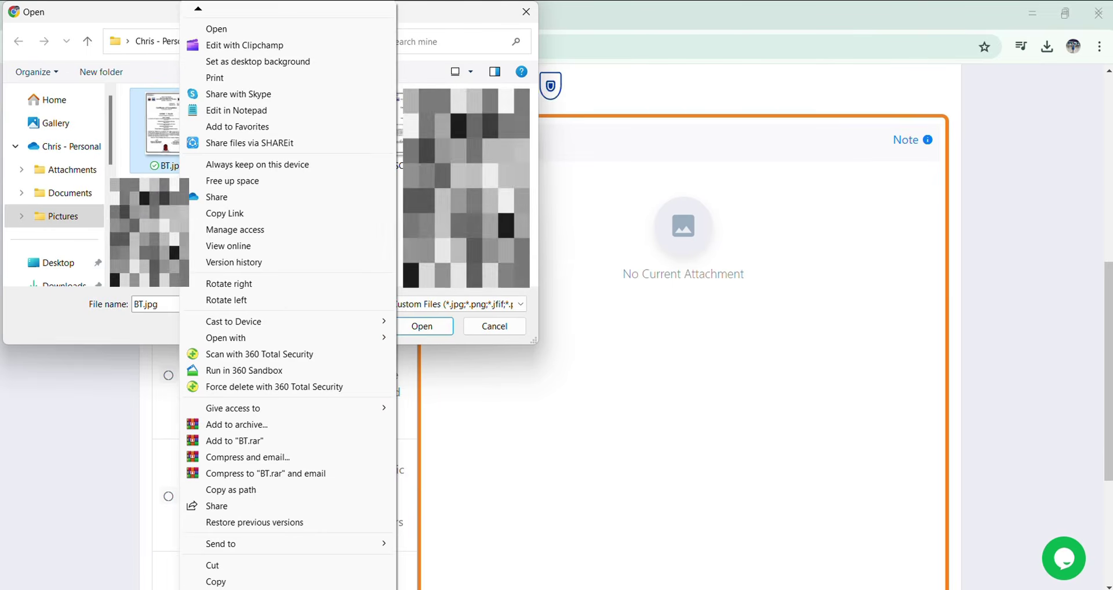
pyautogui.scroll(-3, 289, 305)
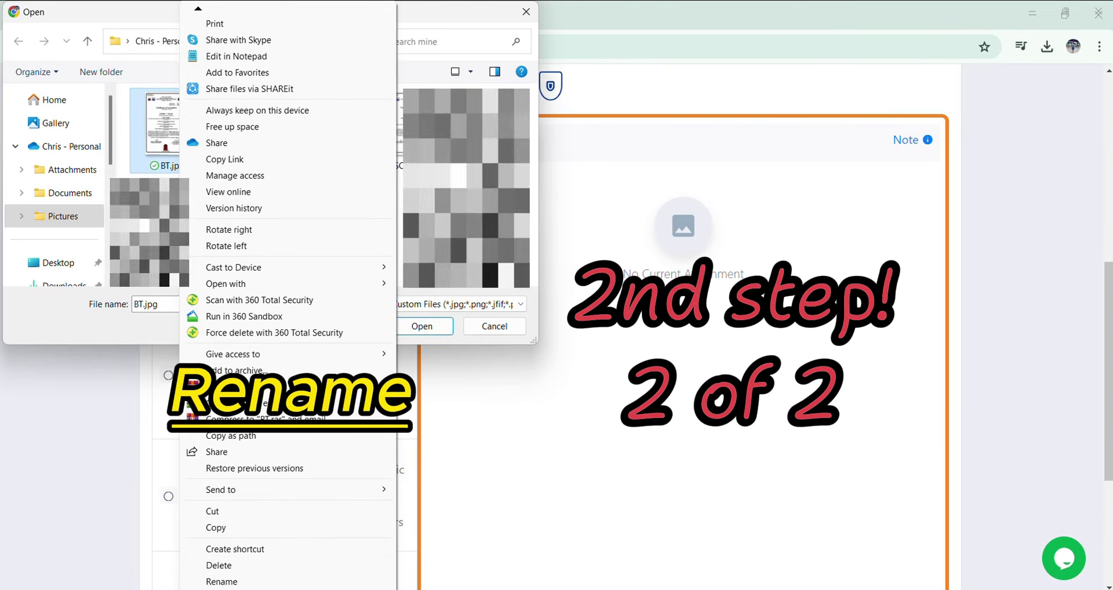
pyautogui.click(231, 582)
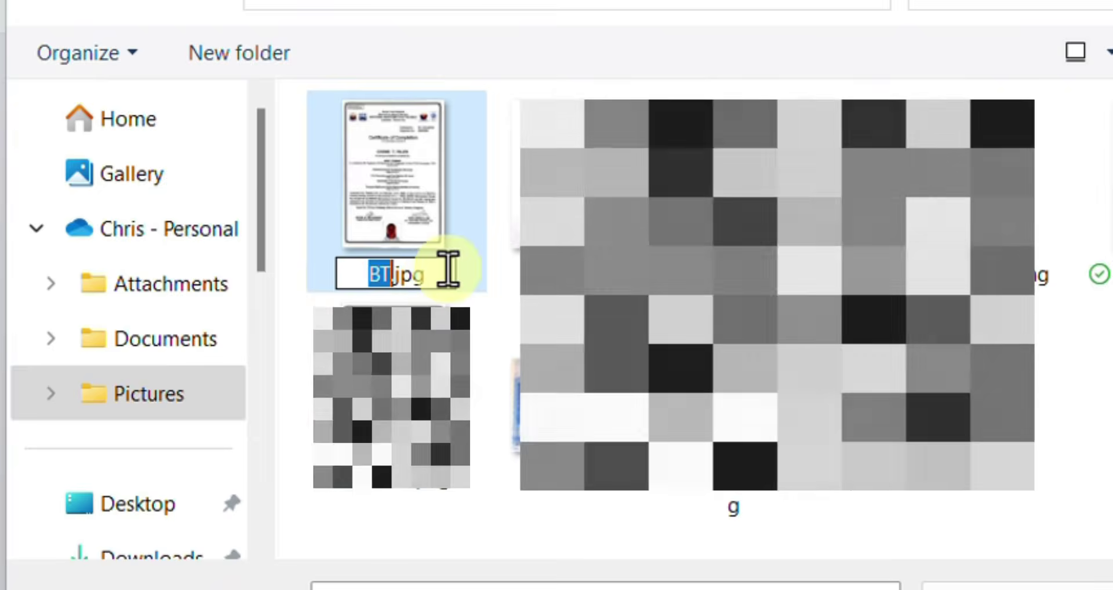
pyautogui.click(448, 269)
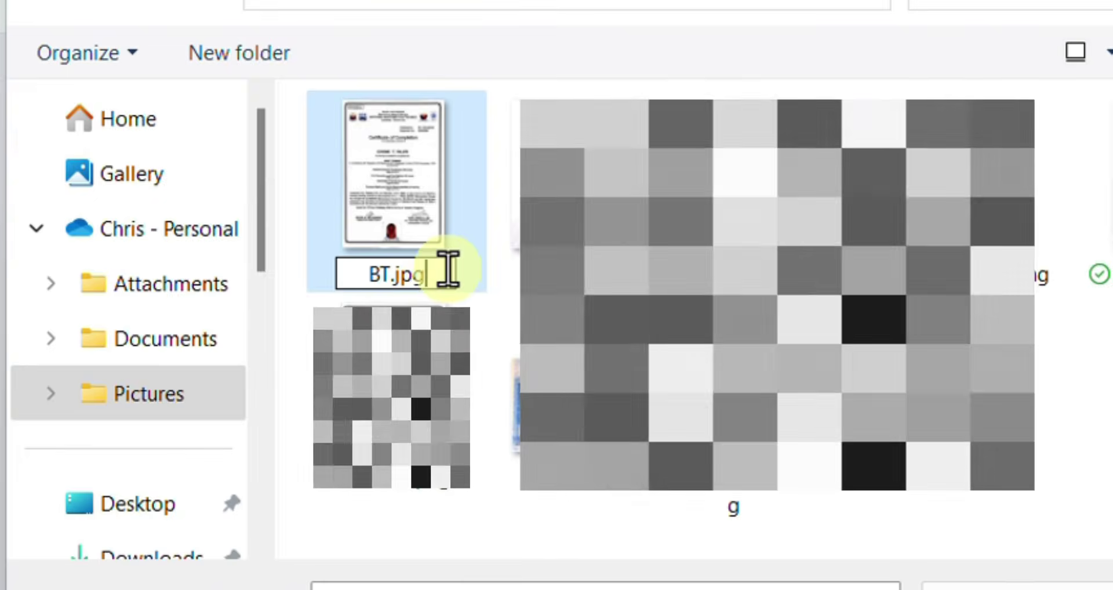
pyautogui.press('BackSpace')
pyautogui.press('BackSpace')
pyautogui.press('BackSpace')
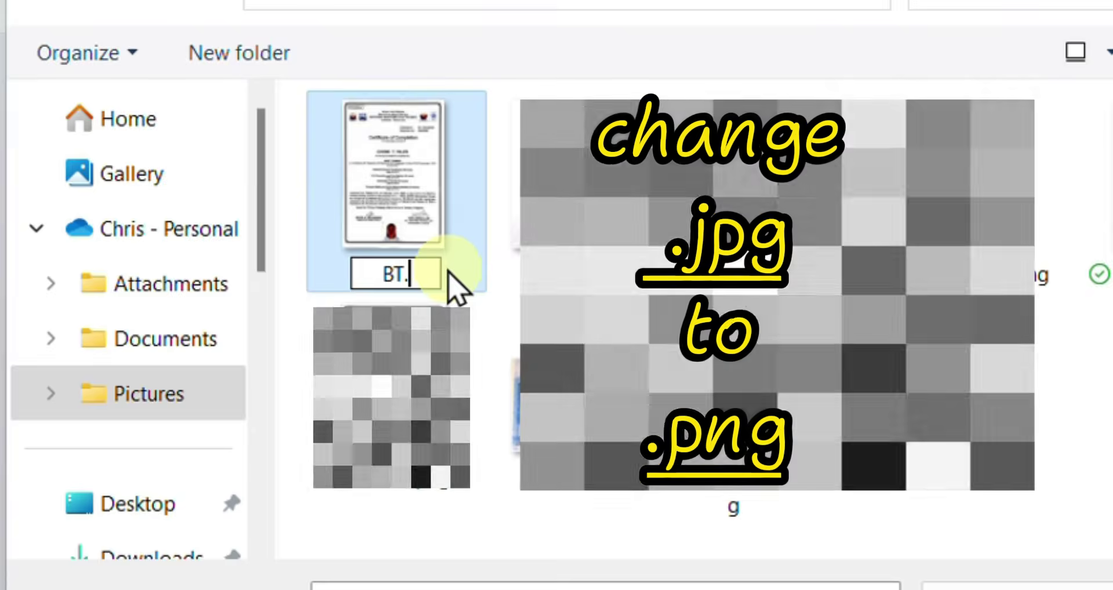
pyautogui.write('png')
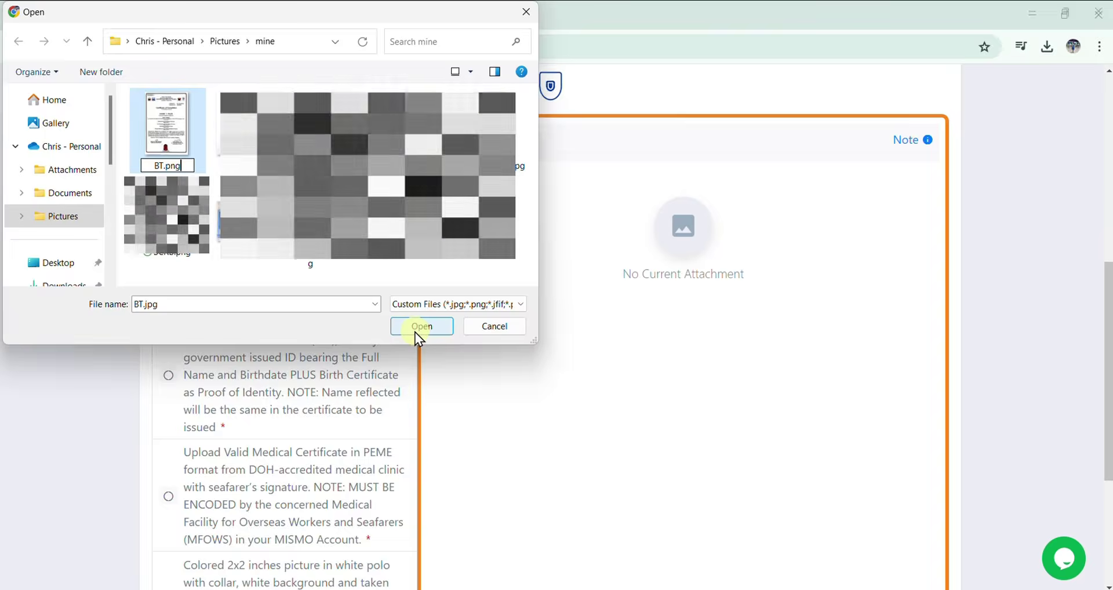
pyautogui.click(419, 328)
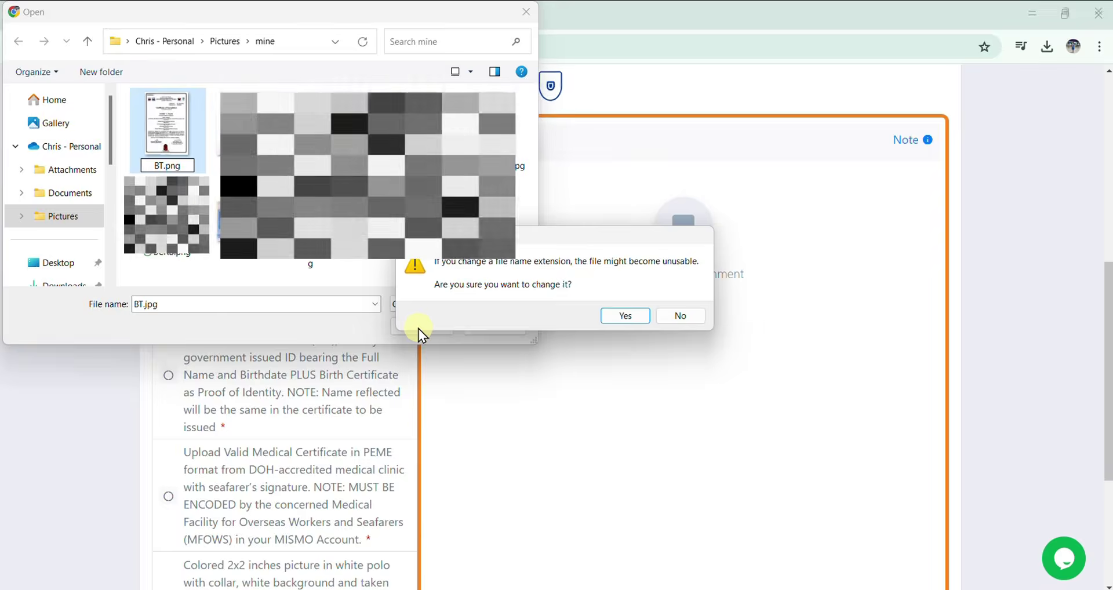
pyautogui.click(625, 316)
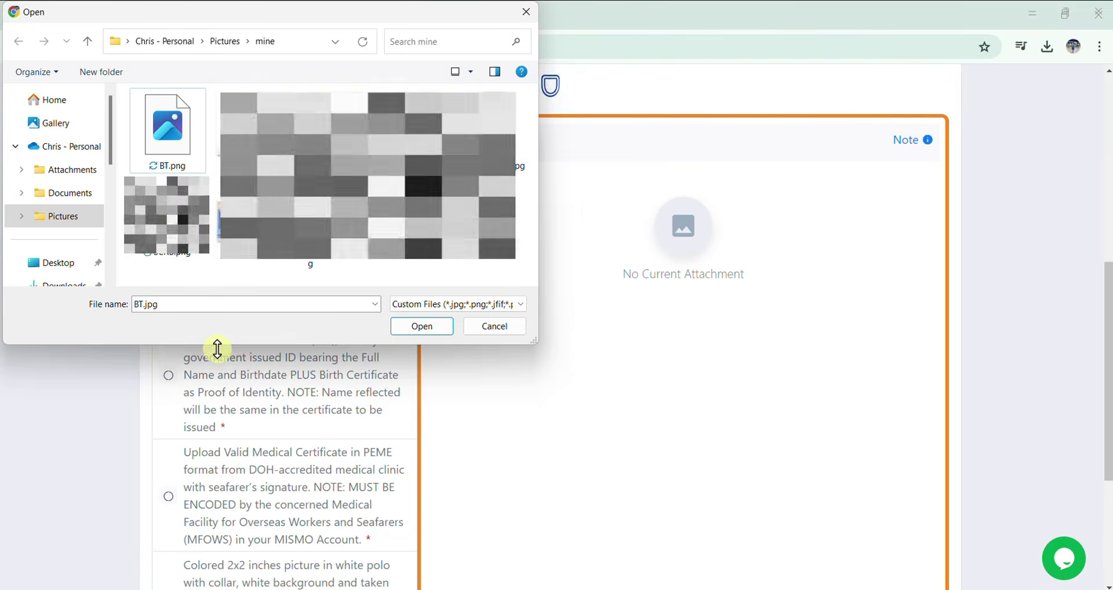
# Upload BT.png as the attachment for the Certificate of Full Course Training for Basic Training requirement.
pyautogui.click(177, 151)
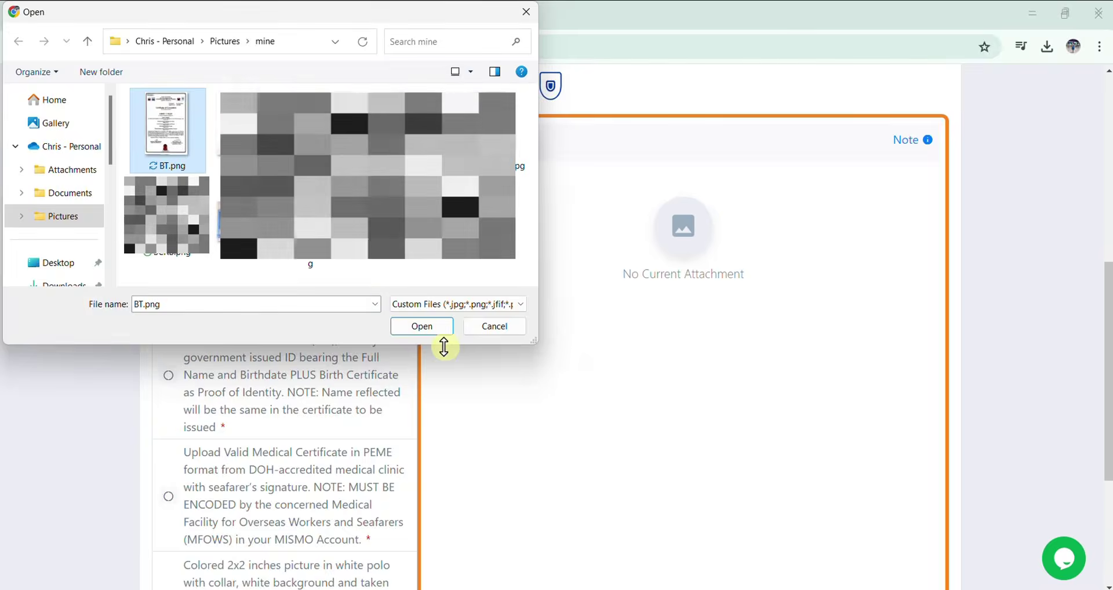
pyautogui.click(442, 326)
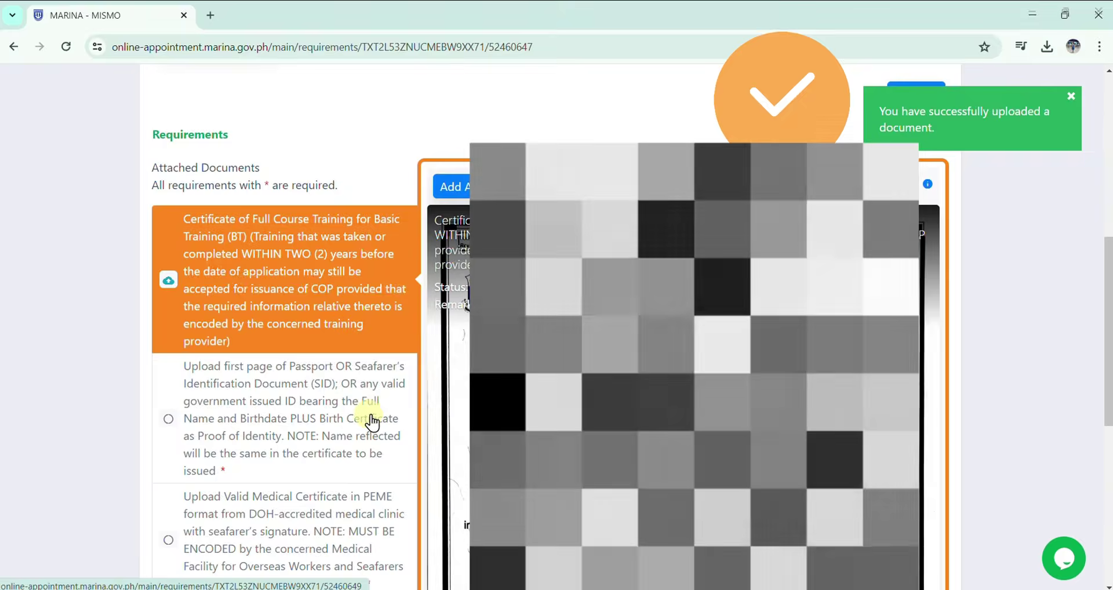
# Upload SID.png as the attachment for the Passport or Seafarer's Identification Document requirement and review the uploaded document.
pyautogui.scroll(-3, 358, 429)
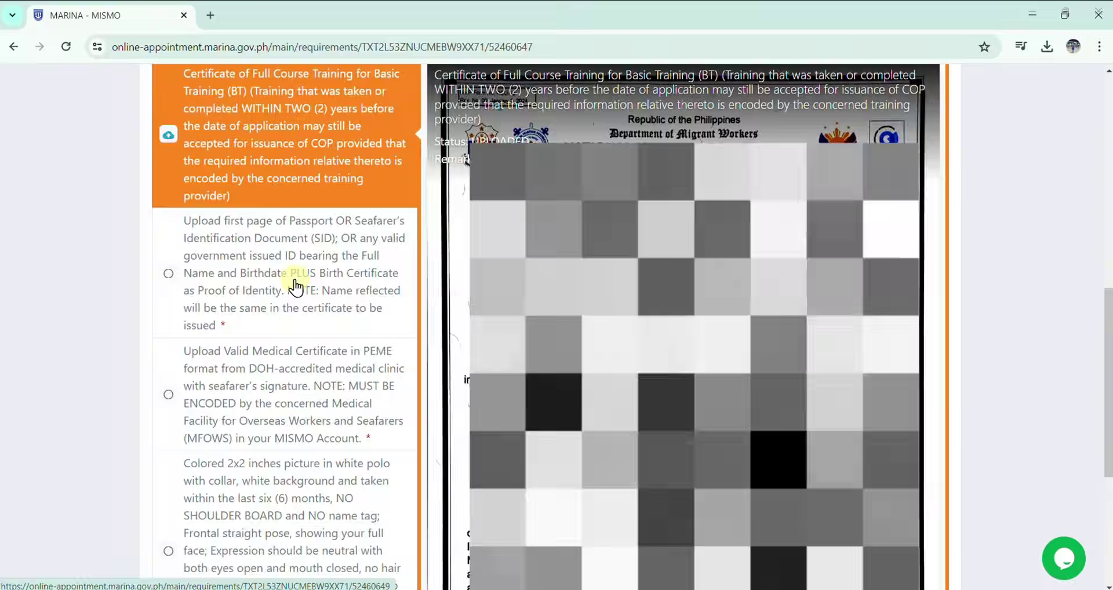
pyautogui.click(296, 286)
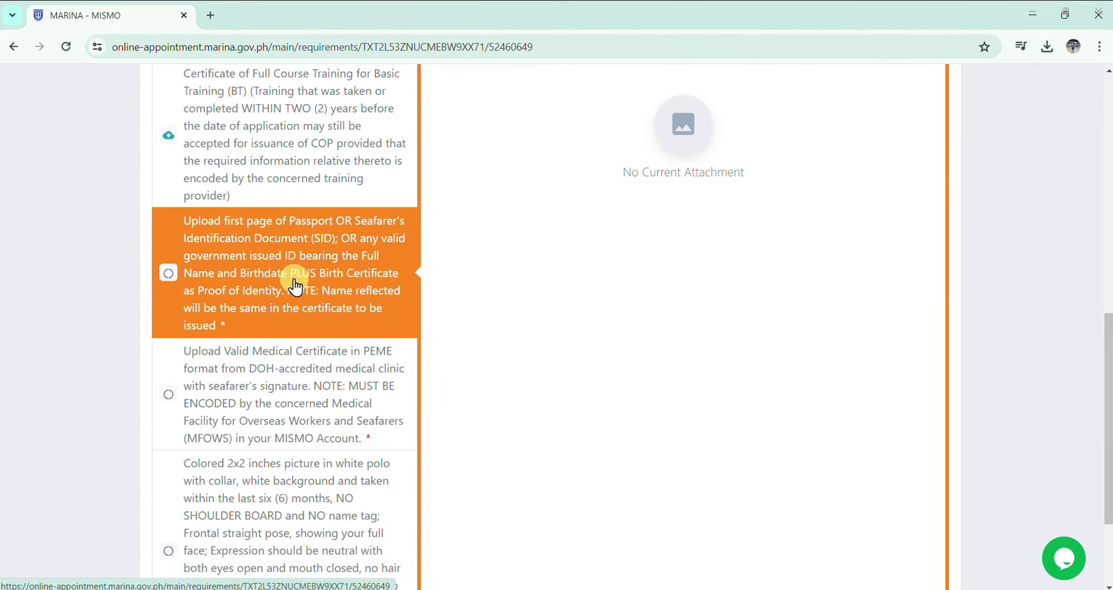
pyautogui.scroll(1, 458, 162)
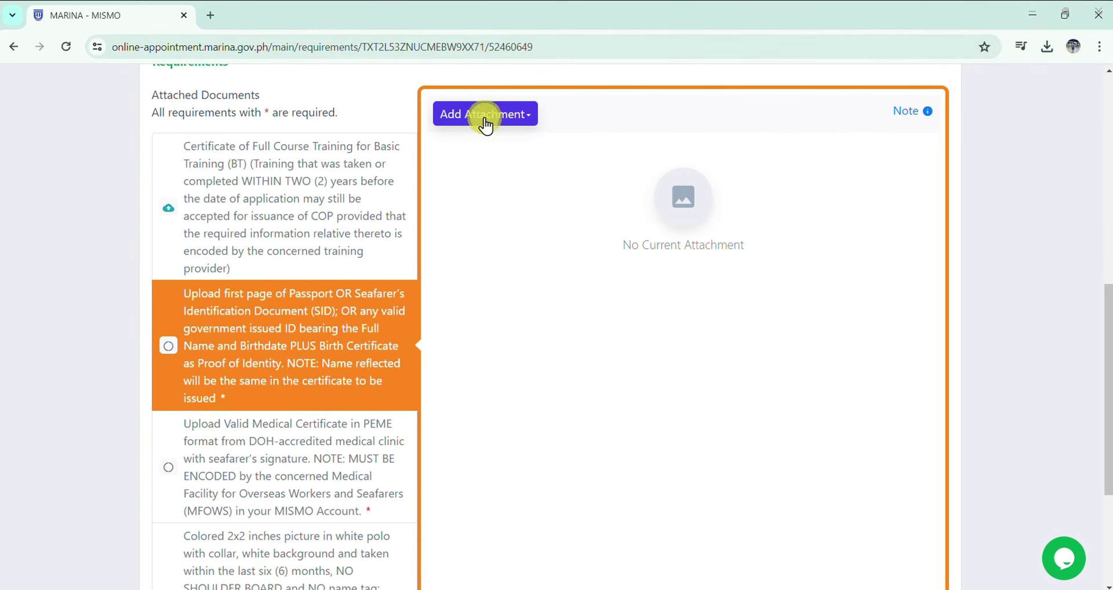
pyautogui.click(471, 146)
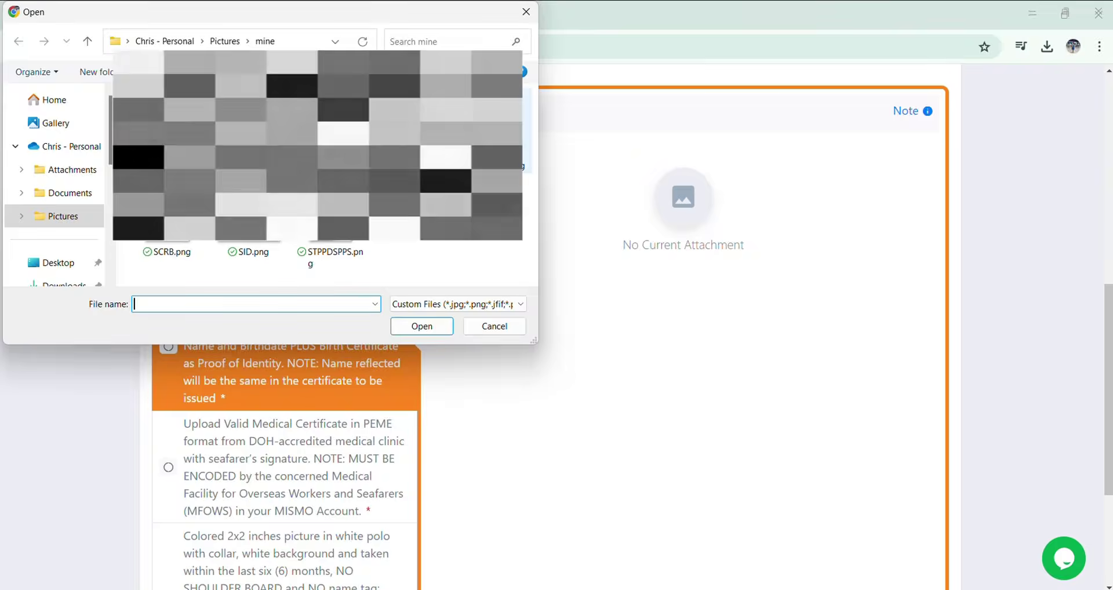
pyautogui.click(250, 252)
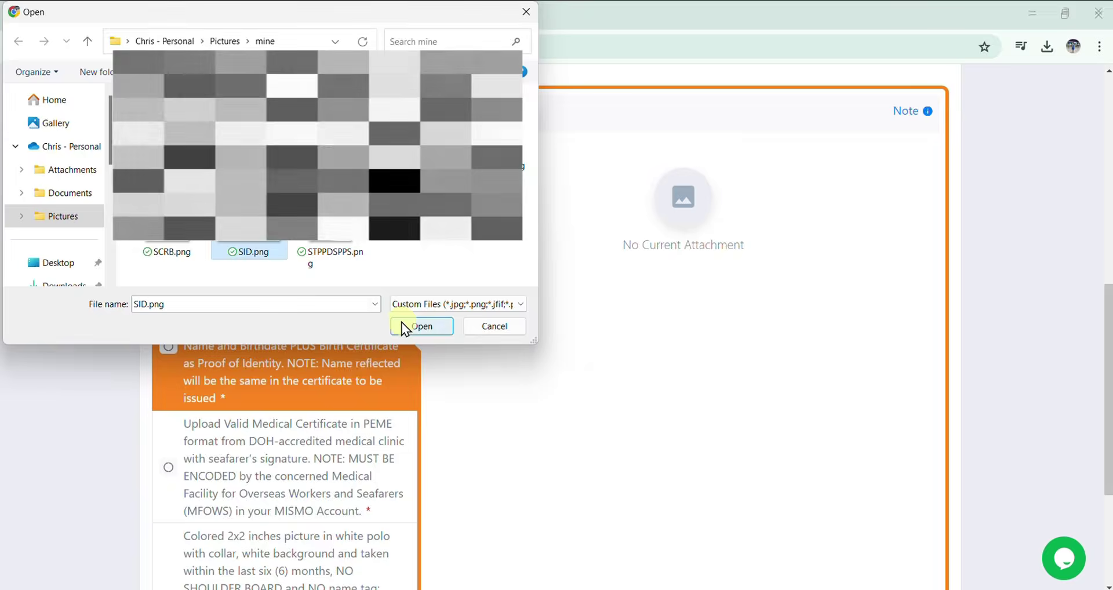
pyautogui.click(404, 324)
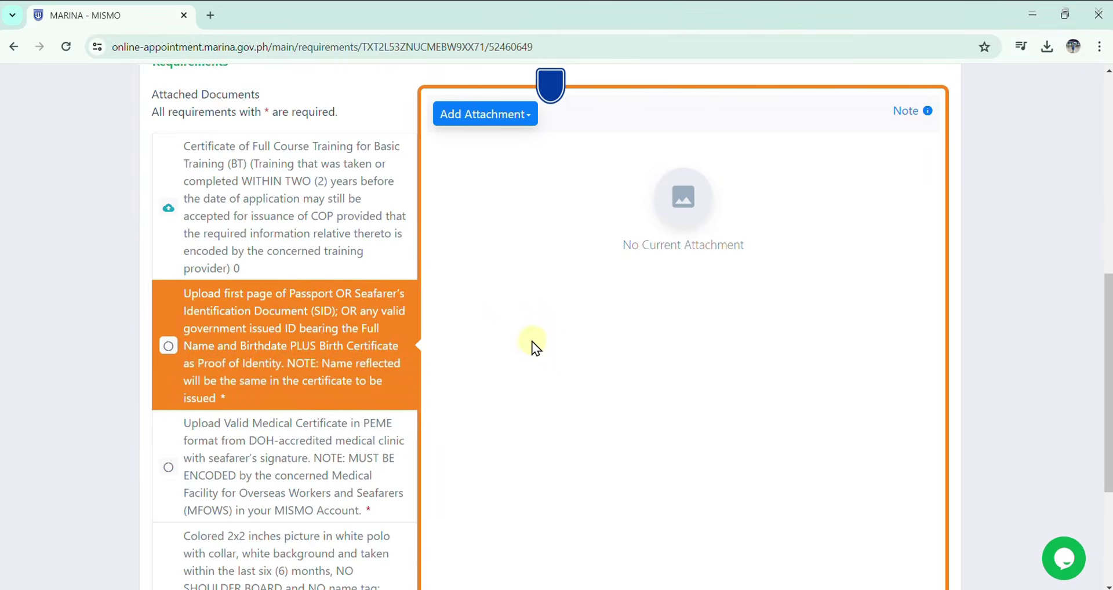
pyautogui.scroll(-2, 554, 342)
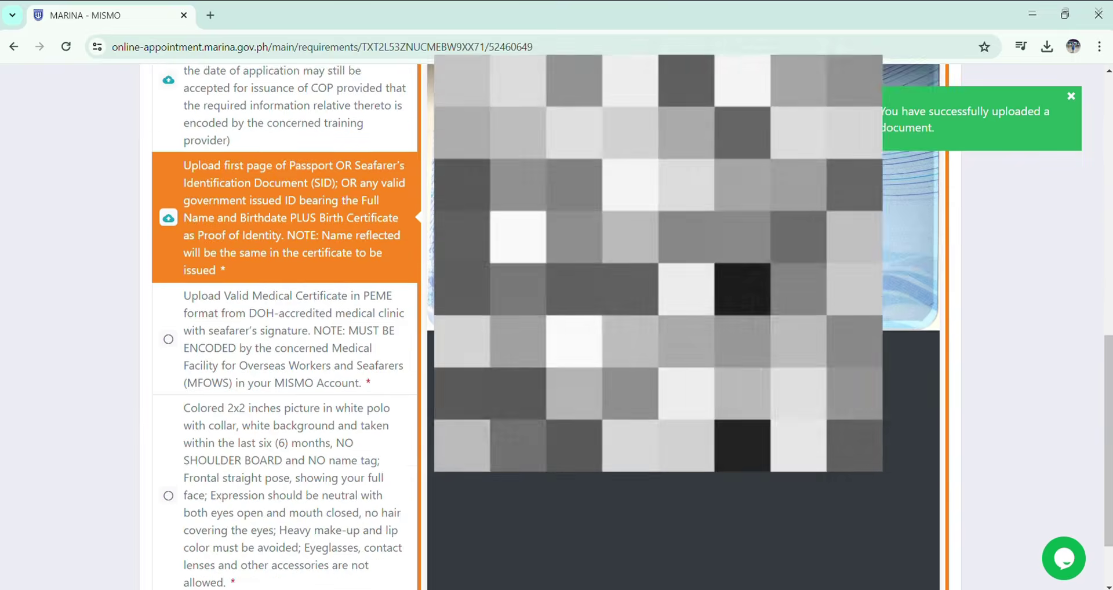
pyautogui.scroll(-2, 360, 273)
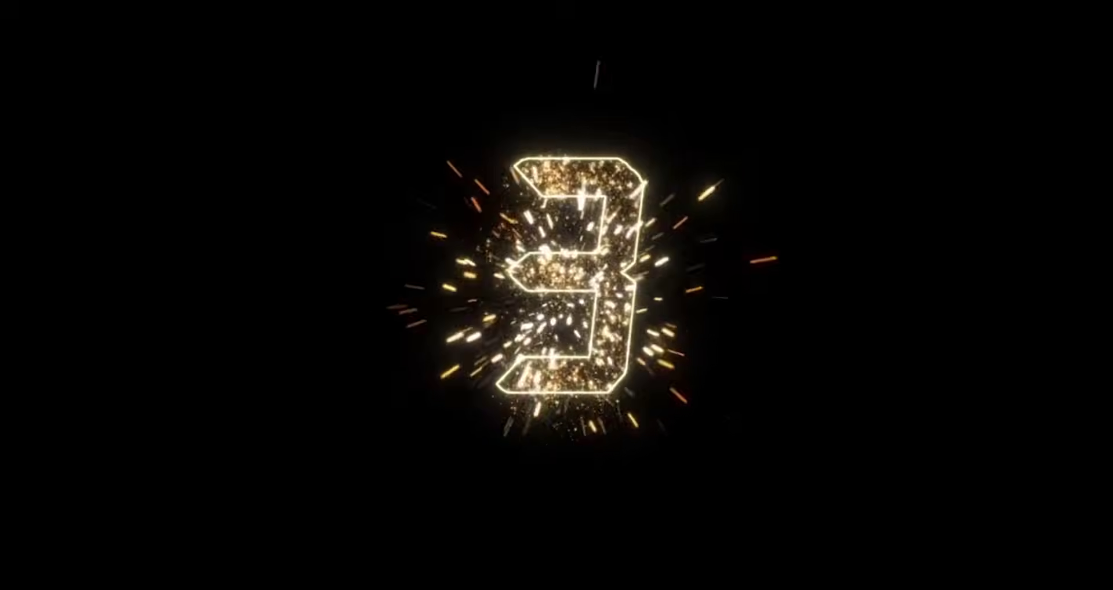